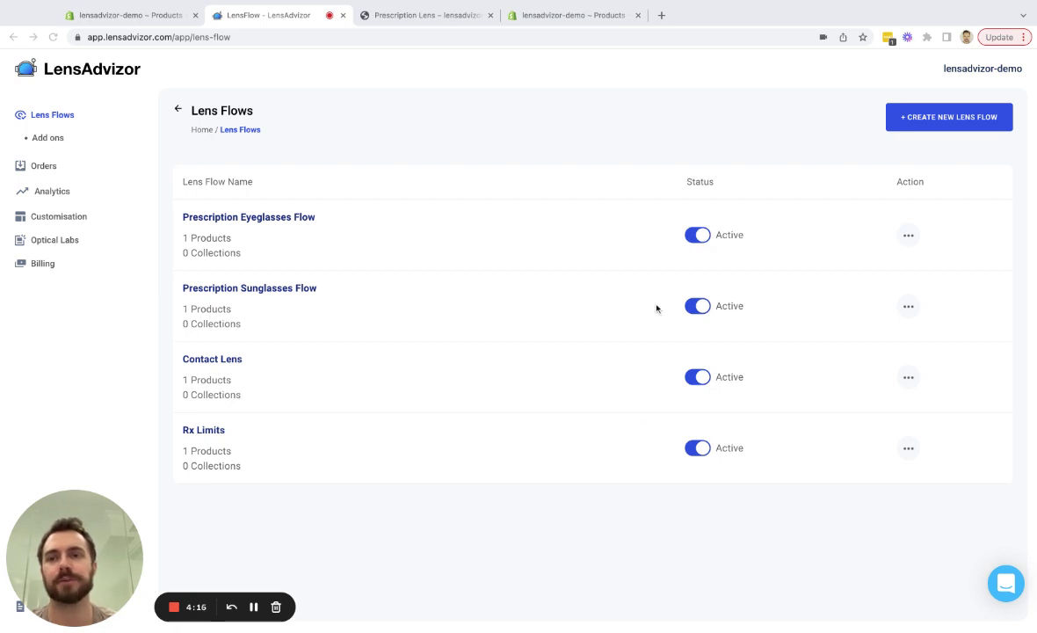
Open the Prescription Eyeglasses Flow and expand Single Vision > Clear Lenses
left_click(264, 217)
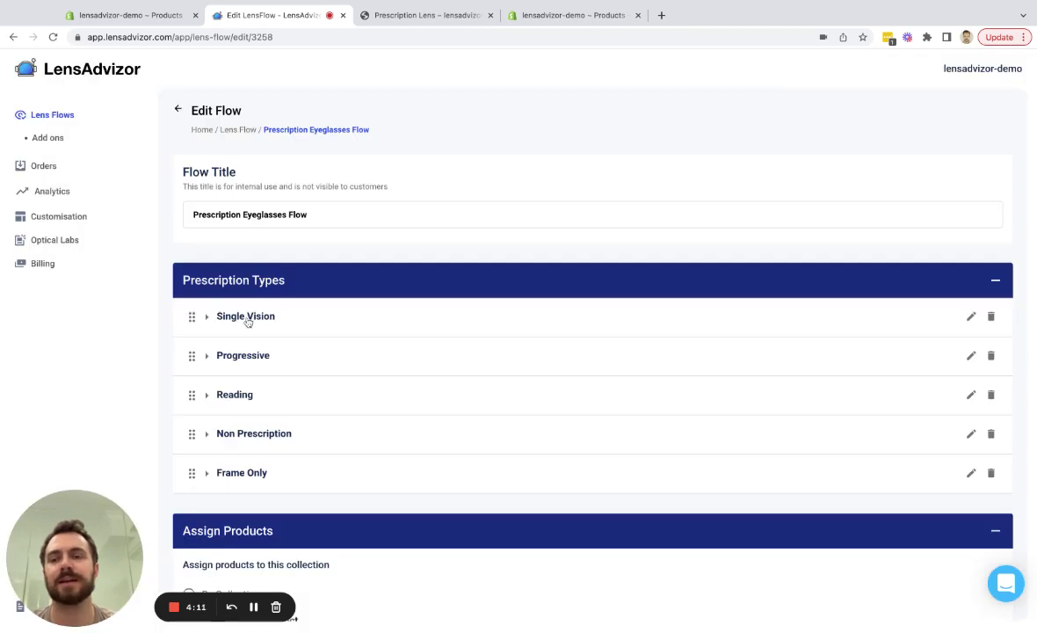
left_click(244, 318)
scroll(319, 403, "down", 3)
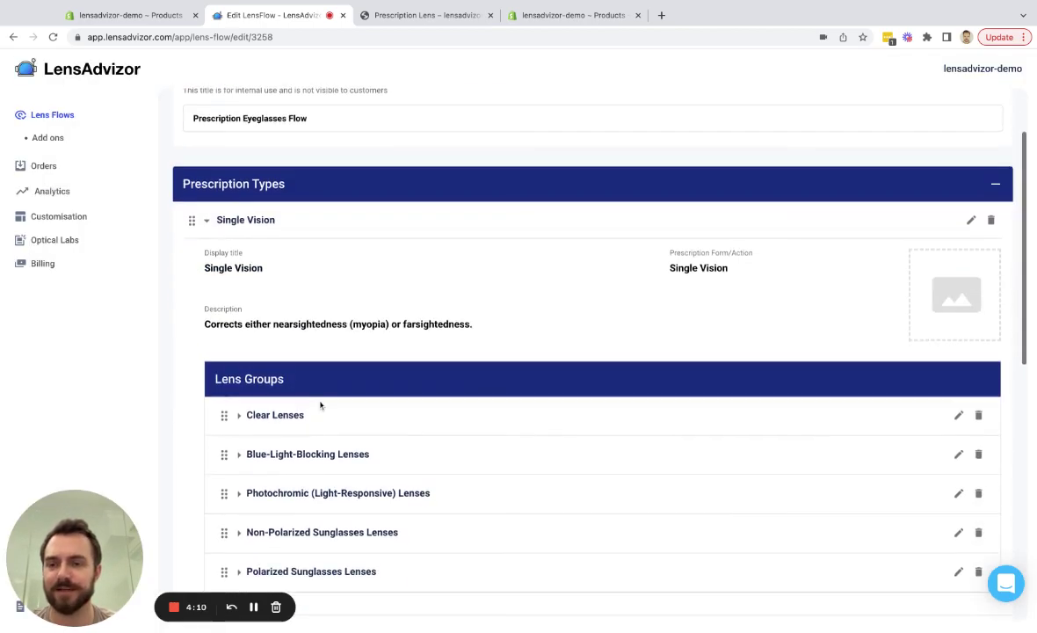
left_click(278, 315)
scroll(370, 424, "down", 3)
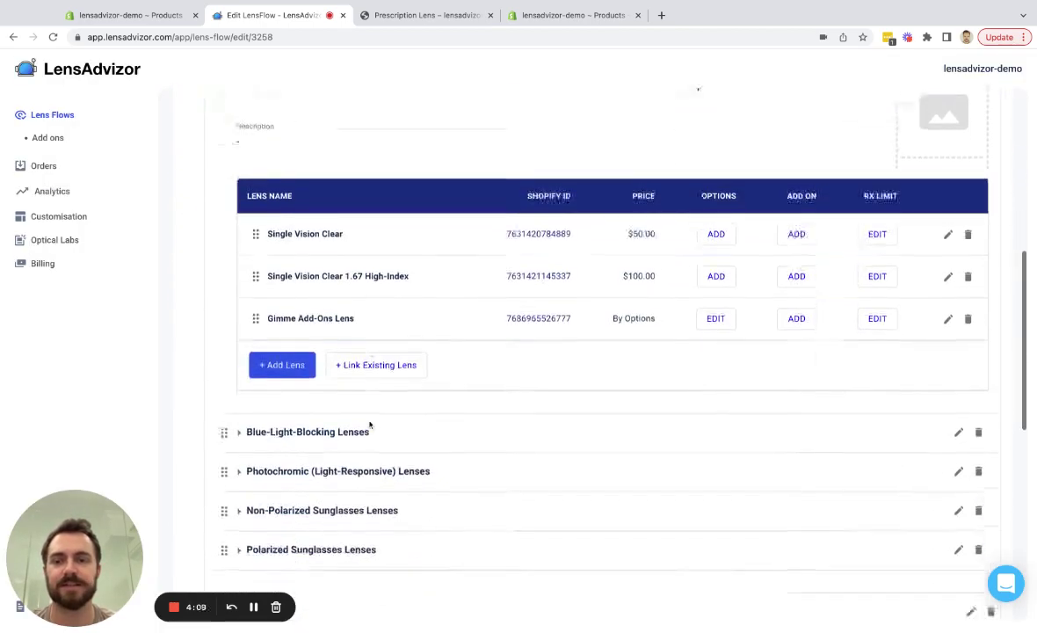
left_click_drag(355, 319, 267, 318)
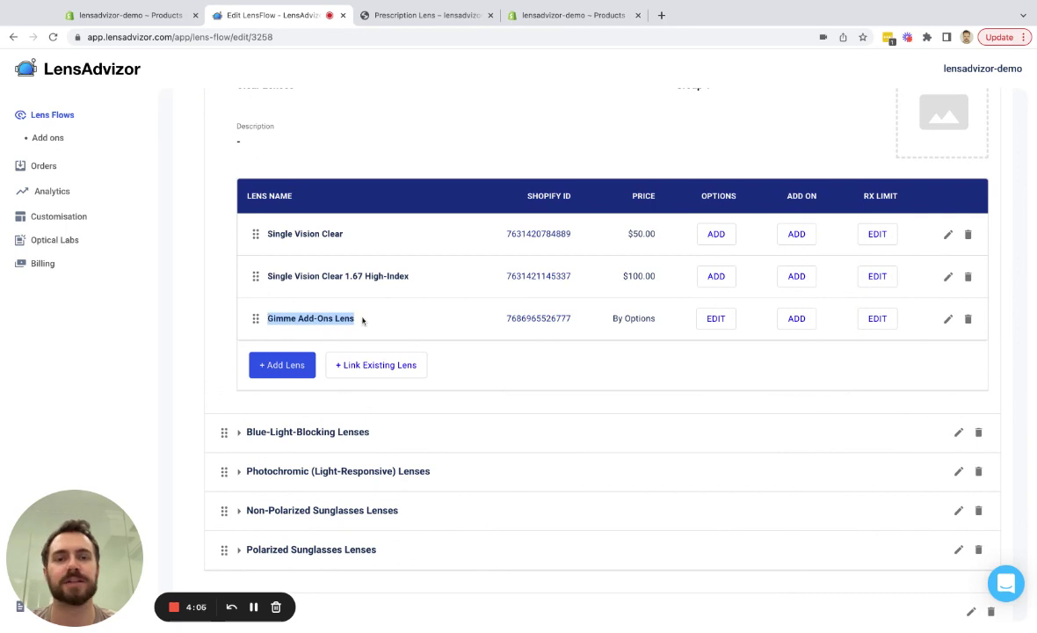
Review the Gimme Add-Ons Lens options, then open the Prescription Lens product on the storefront
left_click(714, 320)
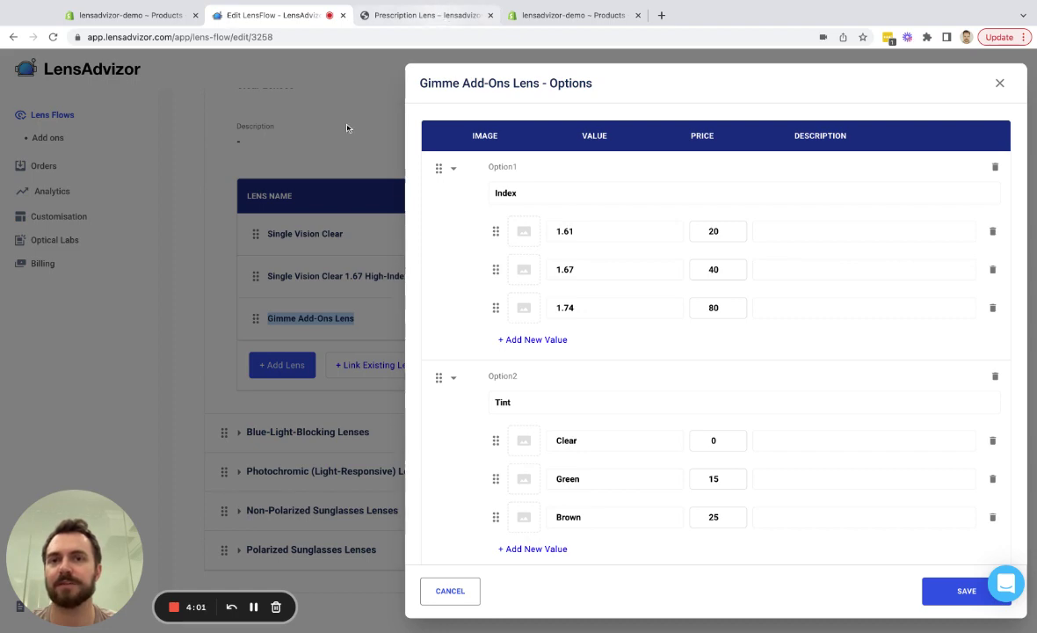
key("Escape")
scroll(442, 211, "down", 10)
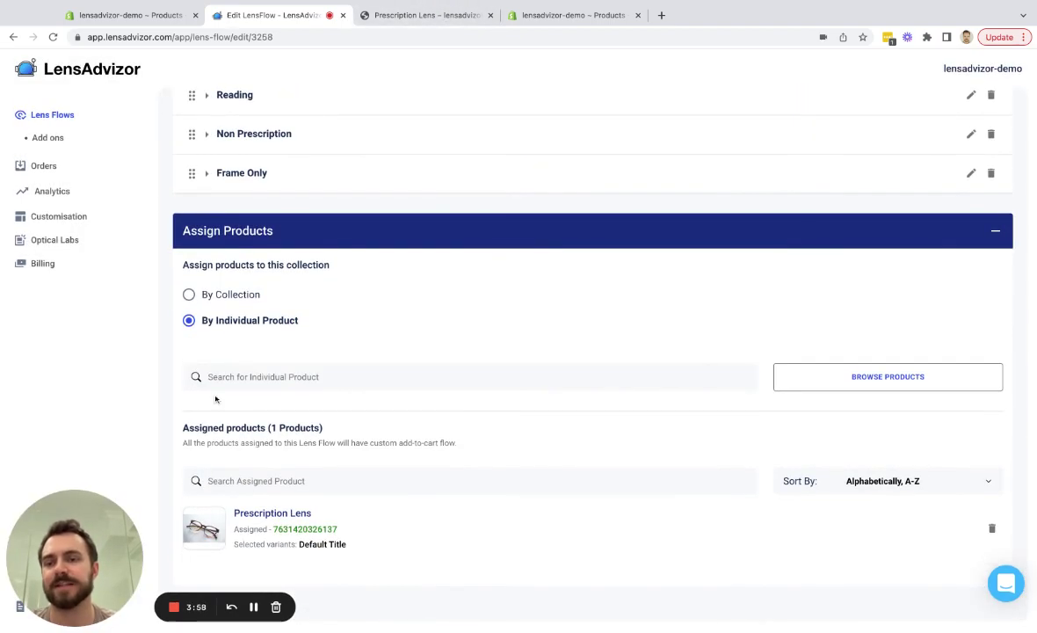
left_click(275, 519)
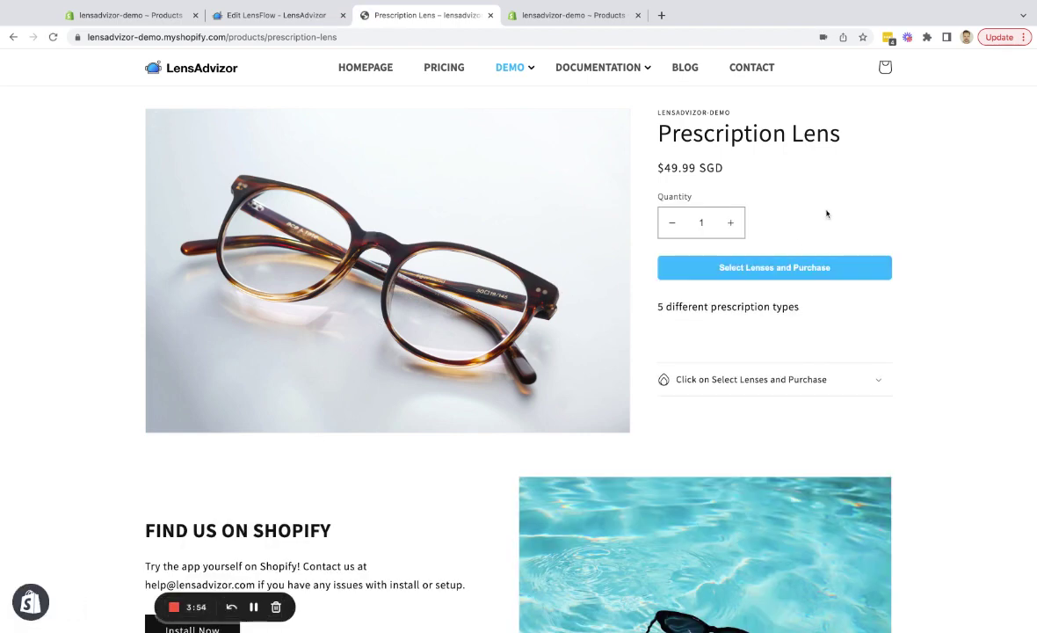
Choose Single Vision, Email Later, Gimme Add-Ons Lens, 1.67 index and Green tint, and continue
left_click(713, 269)
left_click(778, 212)
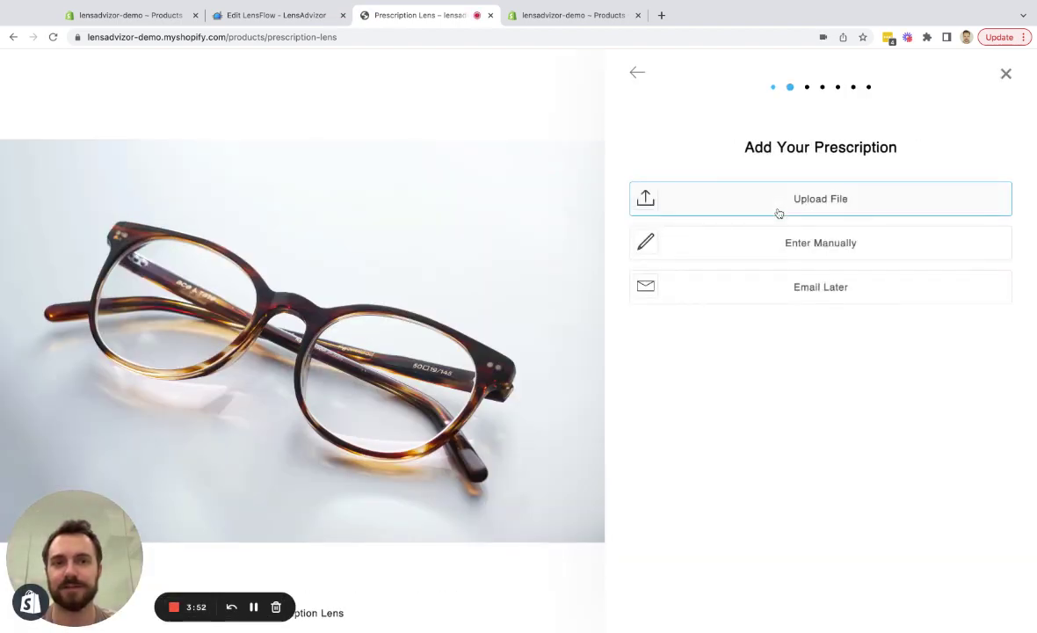
left_click(776, 296)
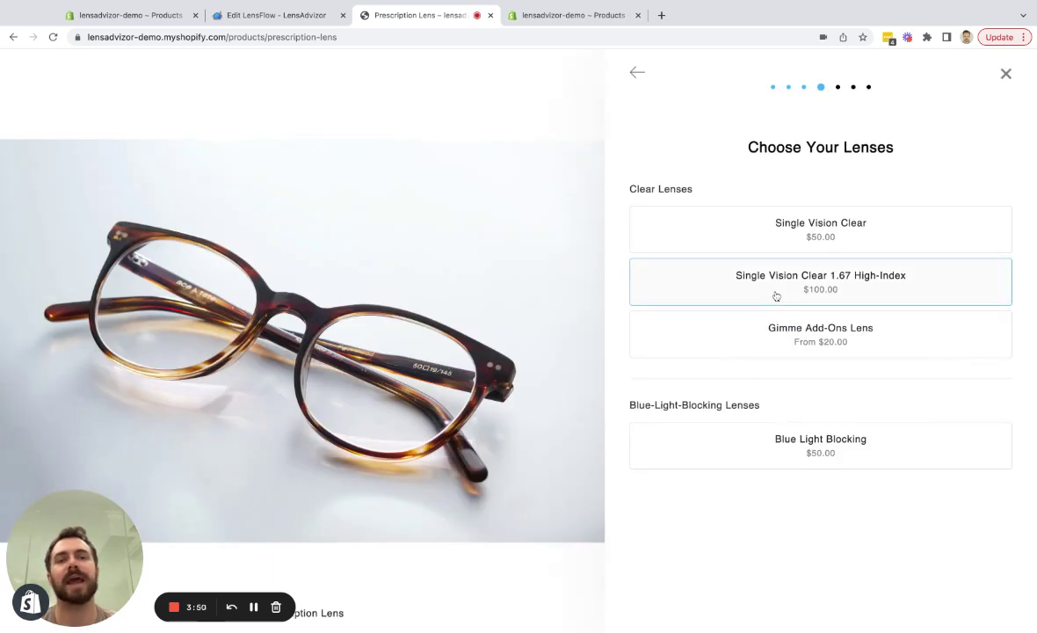
left_click(827, 337)
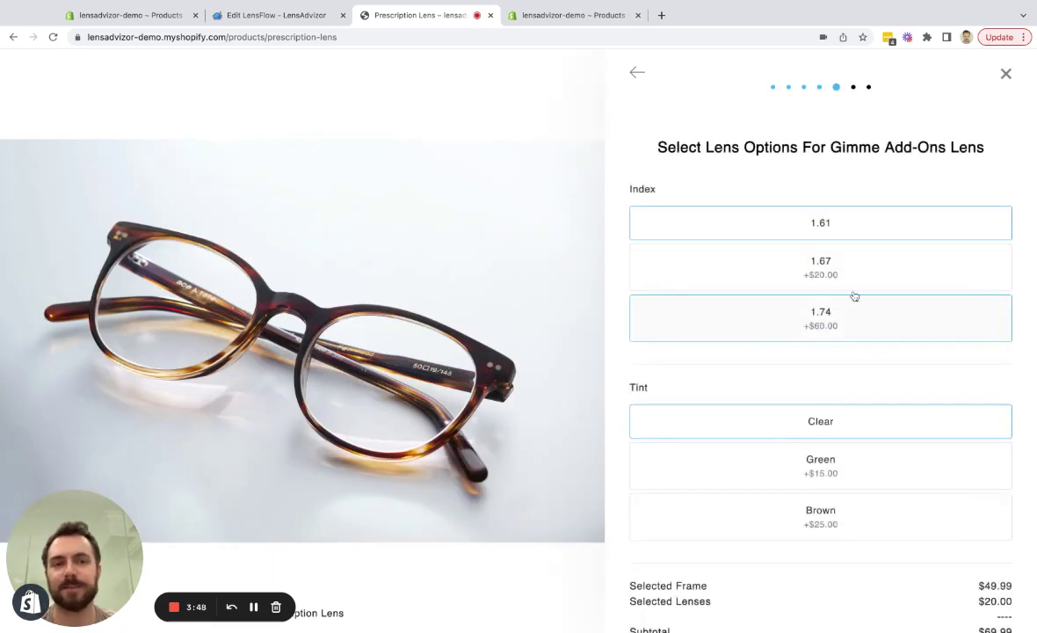
left_click(773, 269)
left_click(779, 461)
scroll(778, 459, "down", 2)
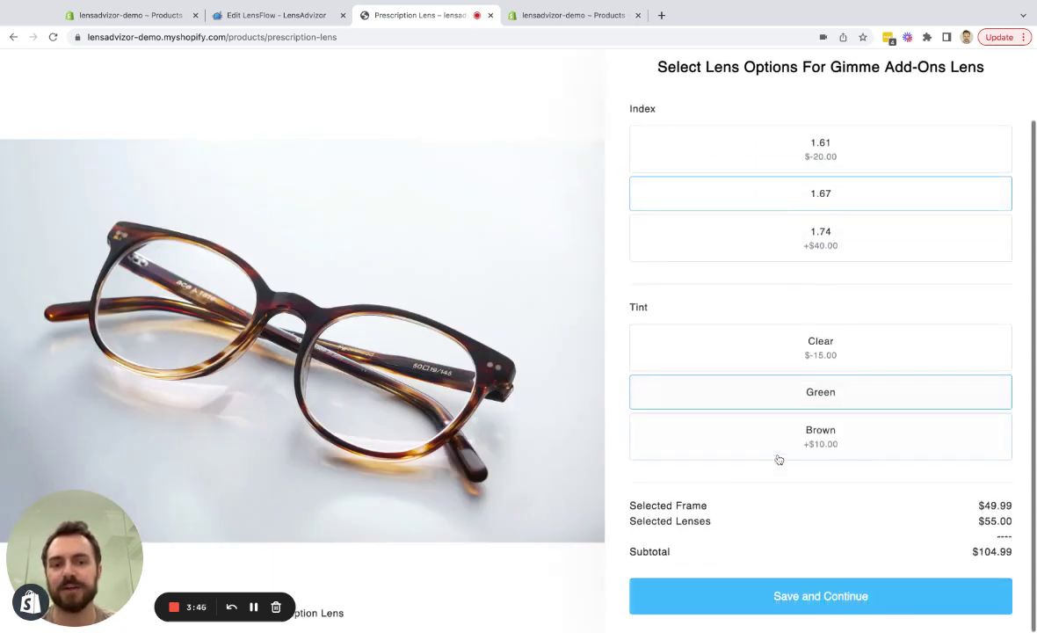
left_click(813, 595)
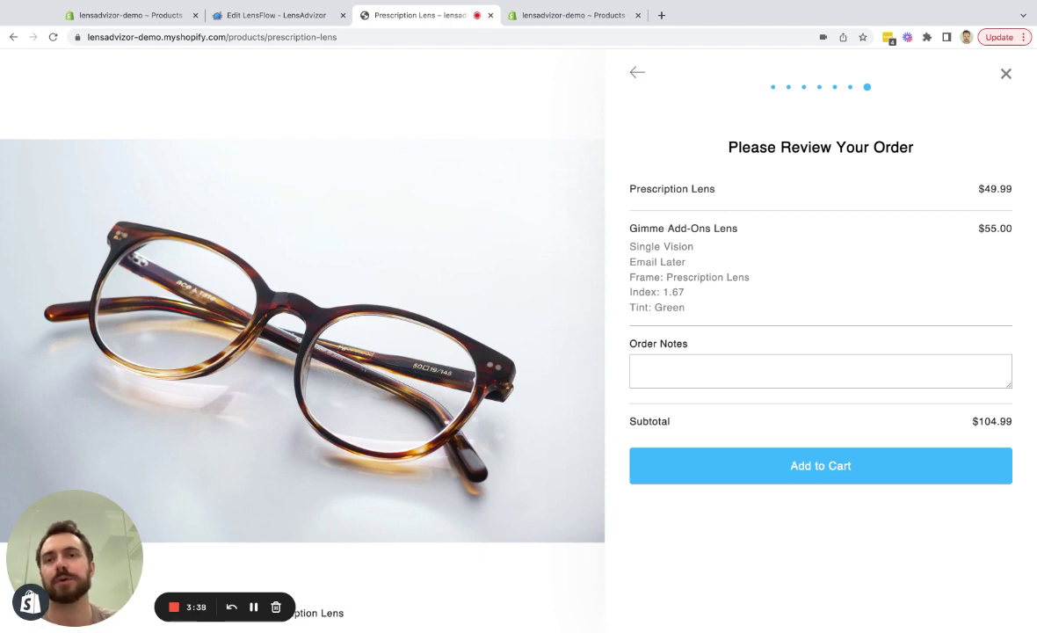
Create a new add-on with the display title 'Coating'
left_click(317, 19)
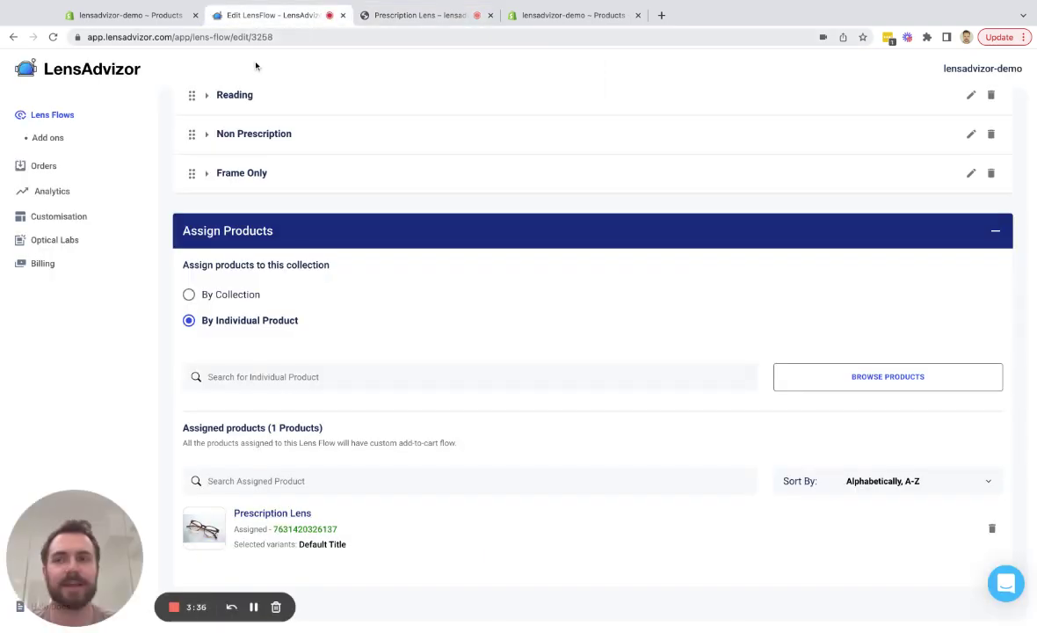
left_click(54, 137)
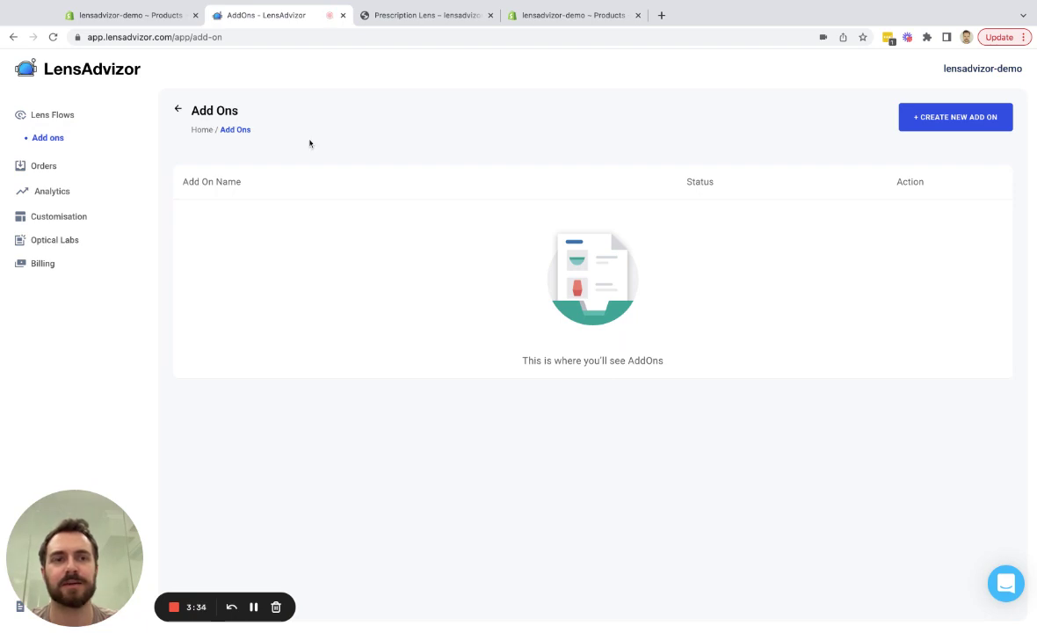
left_click(955, 116)
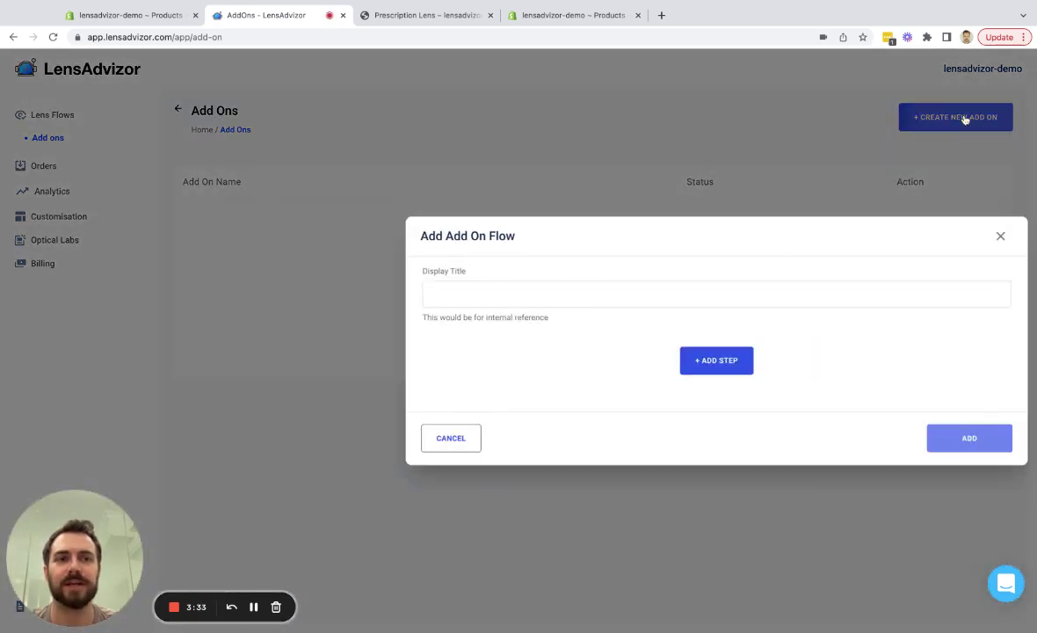
left_click(450, 288)
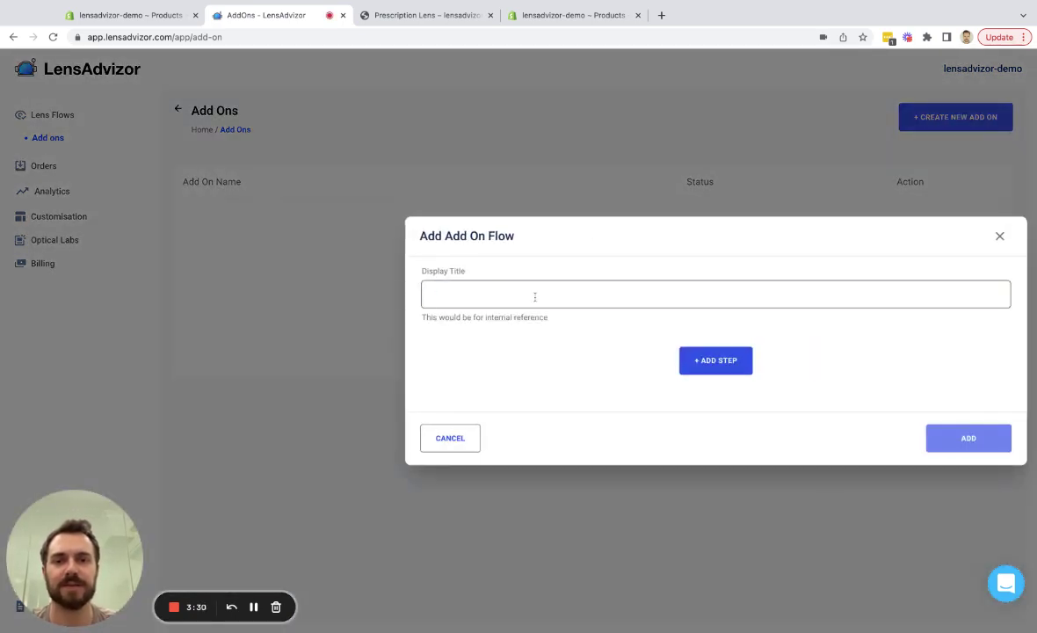
type("C")
key("BackSpace")
type("Coa")
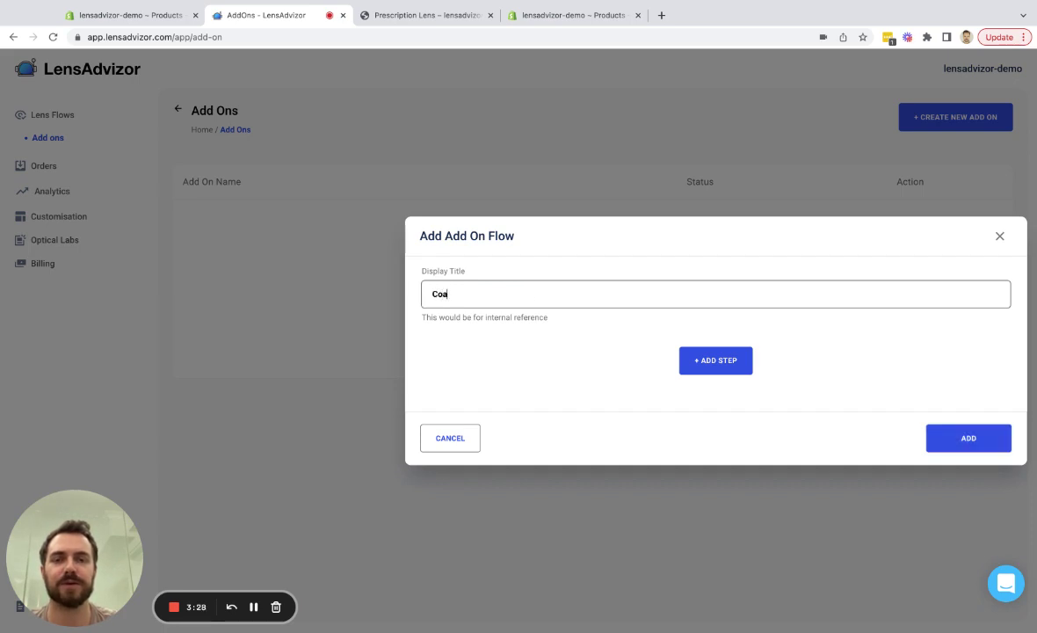
type("ting")
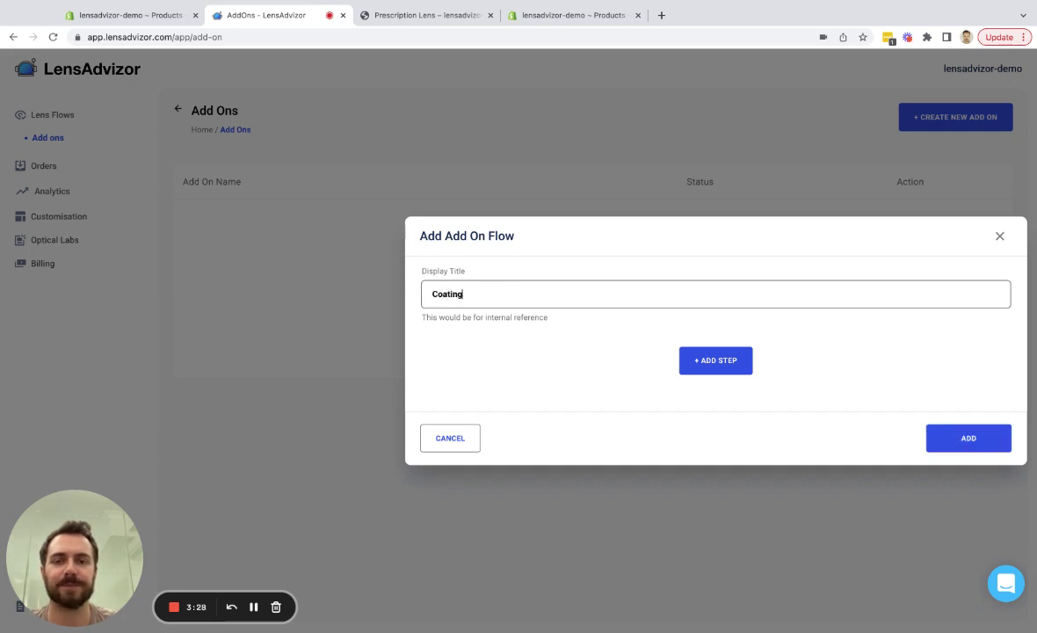
Add Step 1 titled 'Choose your Coating' and bring up its product chooser
left_click(708, 362)
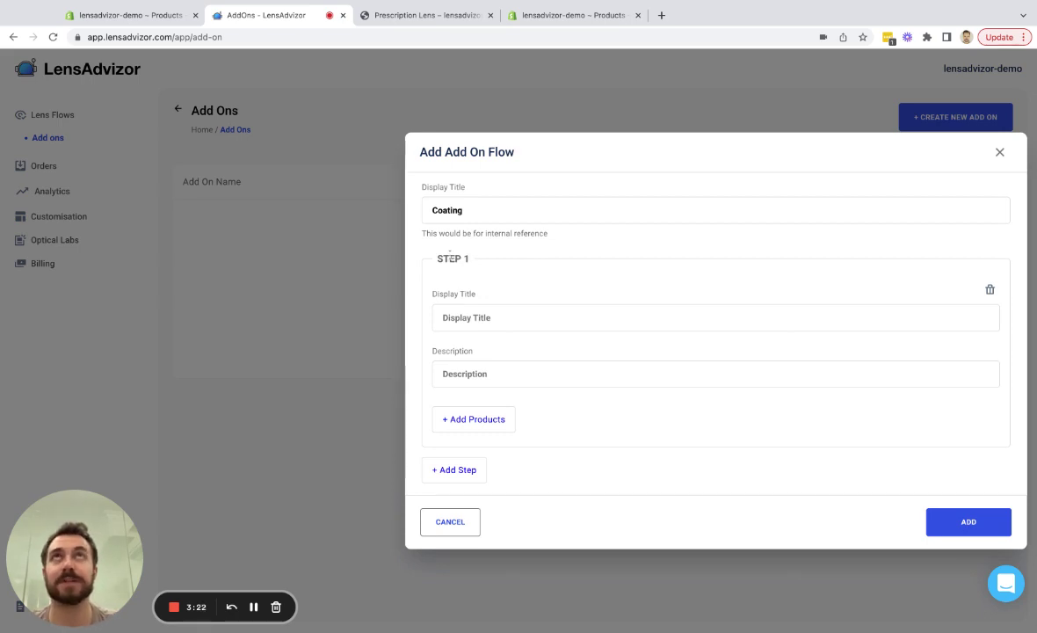
triple_click(446, 258)
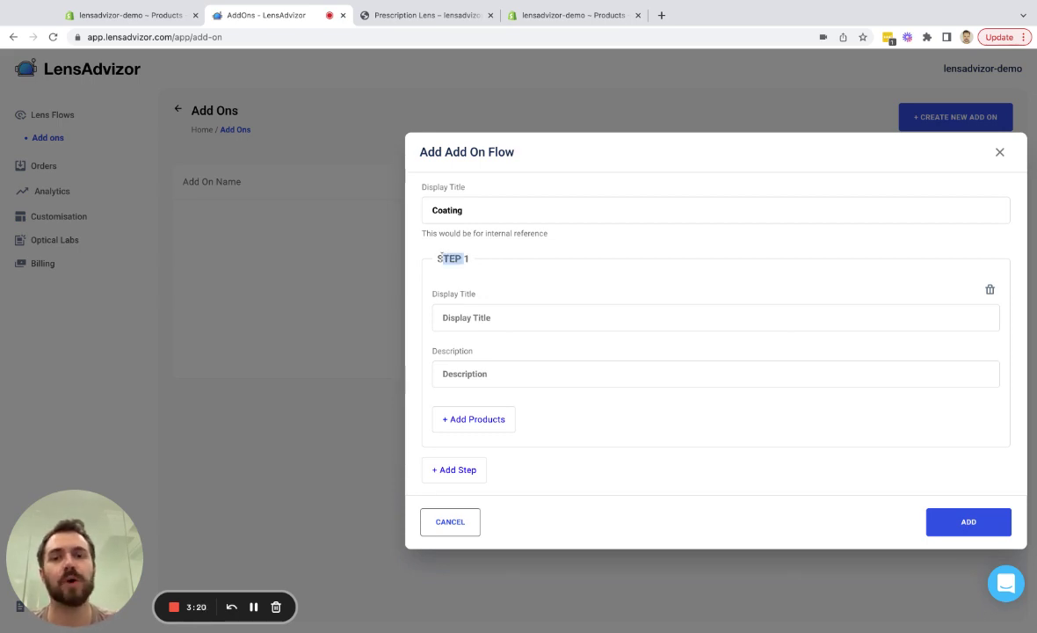
left_click(492, 317)
left_click(519, 336)
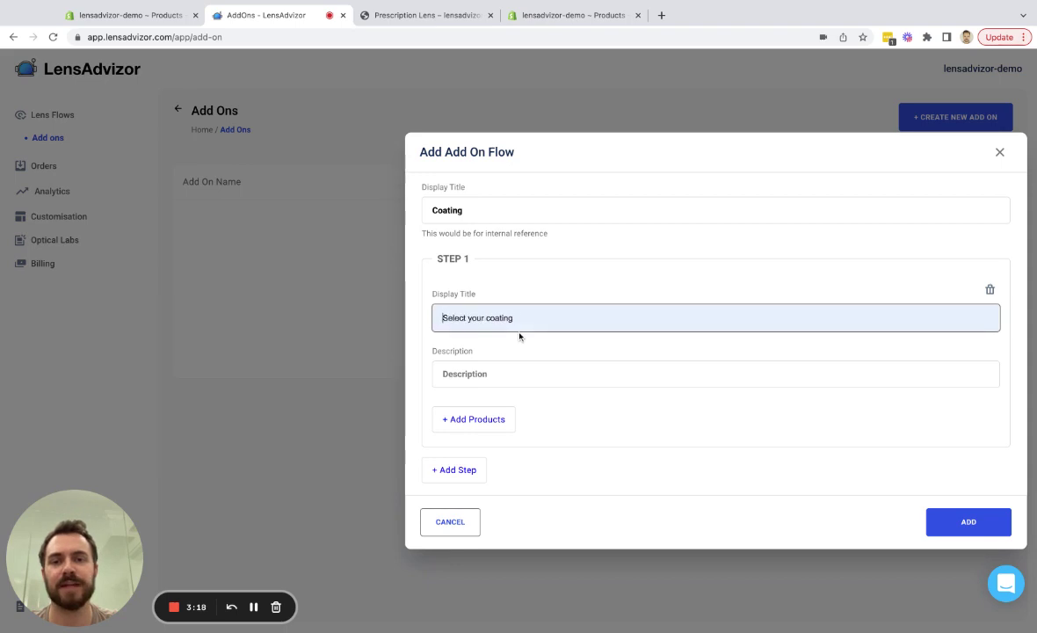
left_click(480, 421)
left_click(480, 420)
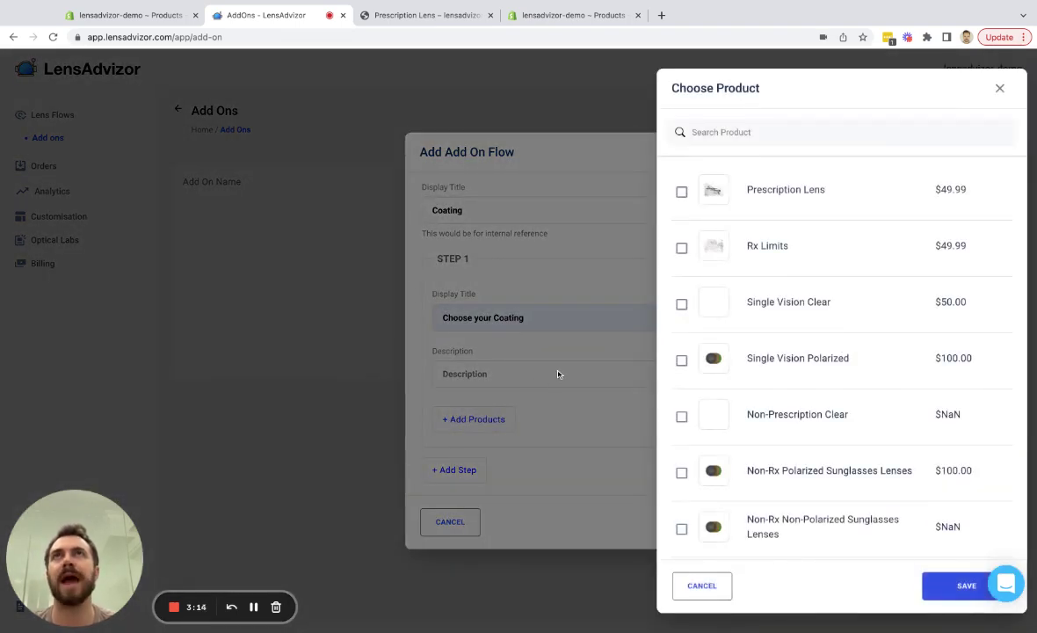
Search 'coating' and add Anti-Glare Coating and Anti-Scratch Coating to Step 1
left_click(569, 15)
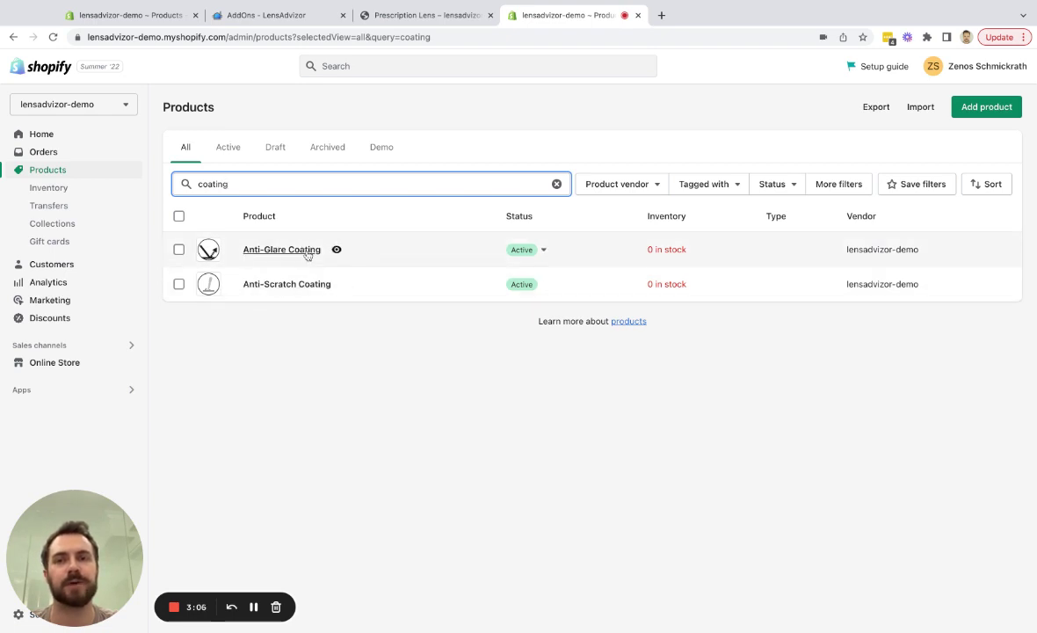
left_click(268, 15)
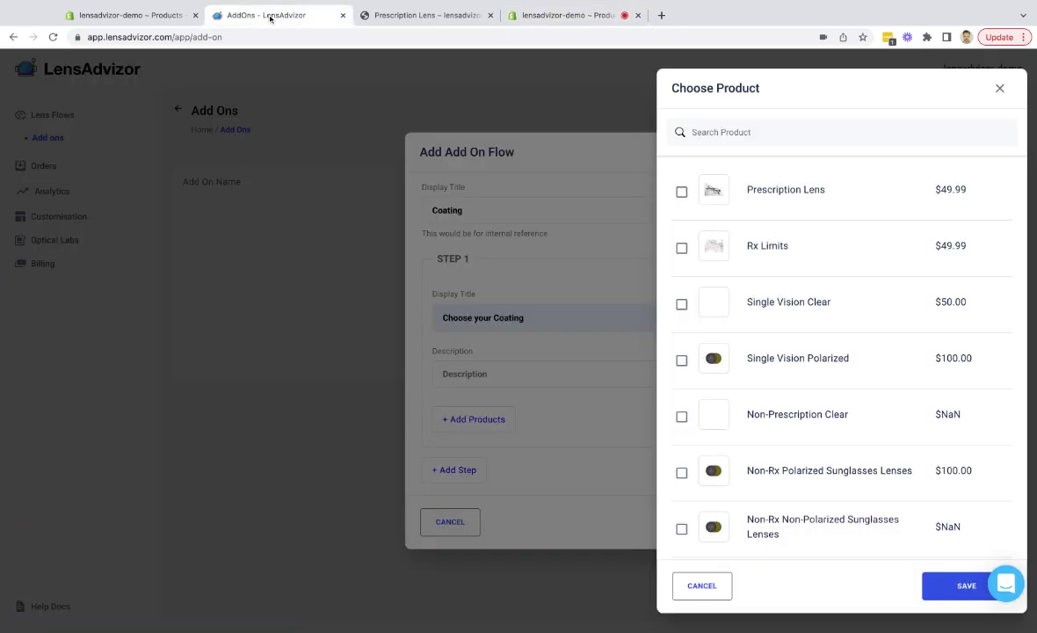
type("coating")
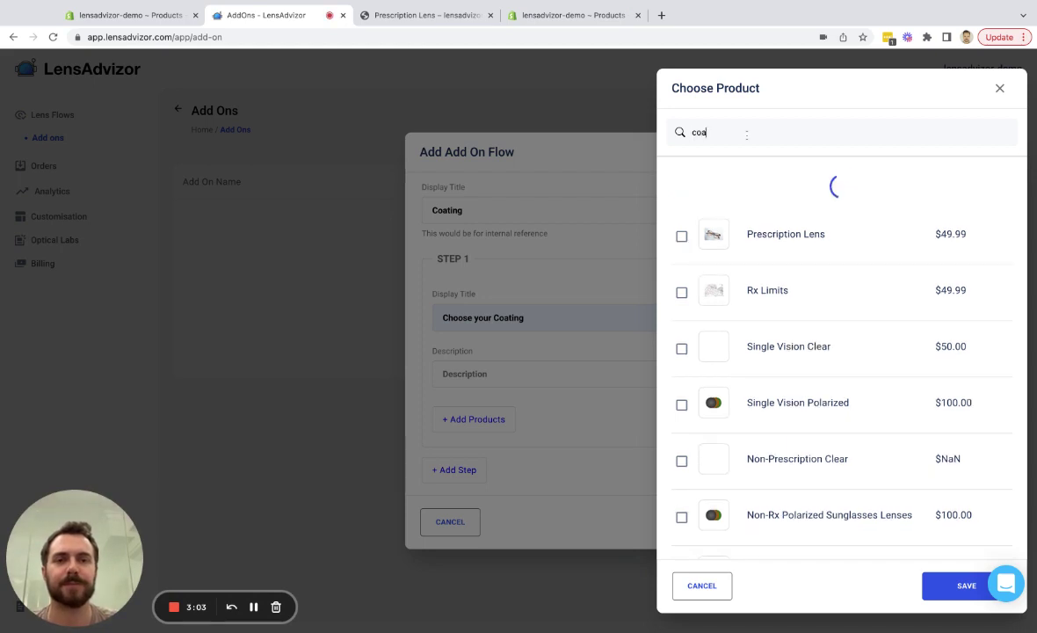
left_click(681, 300)
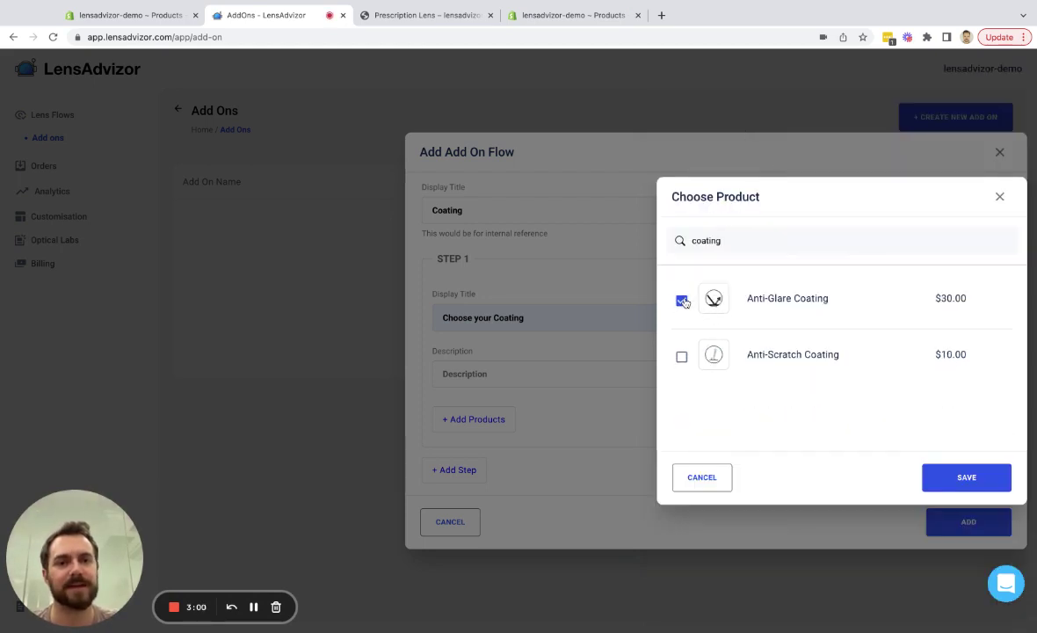
left_click(681, 356)
left_click(966, 476)
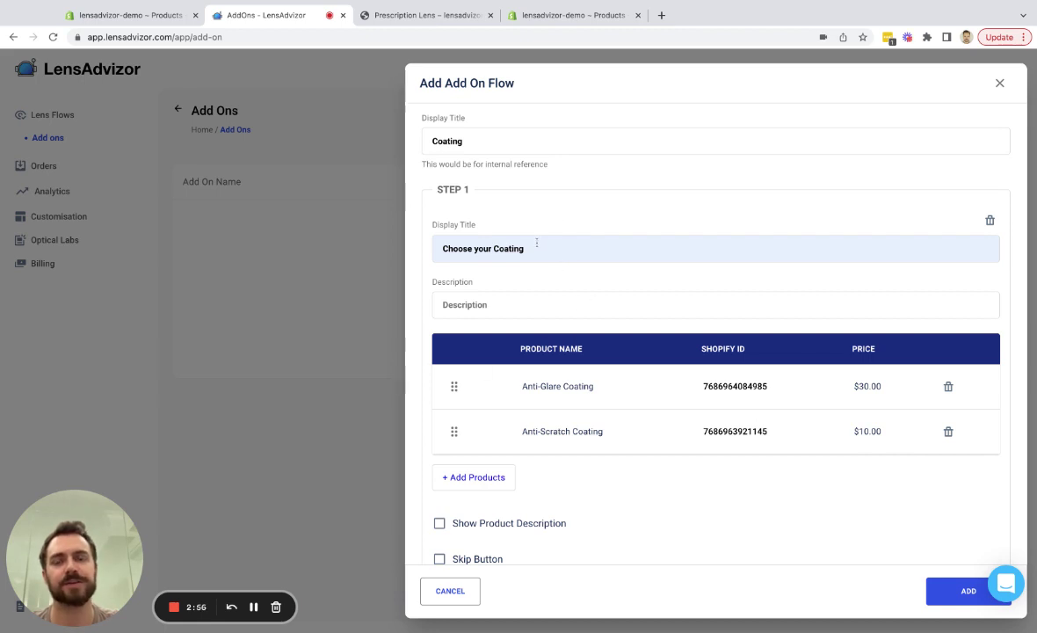
Enable the Skip Button on Step 1 with the label 'No Thanks'
scroll(536, 244, "down", 3)
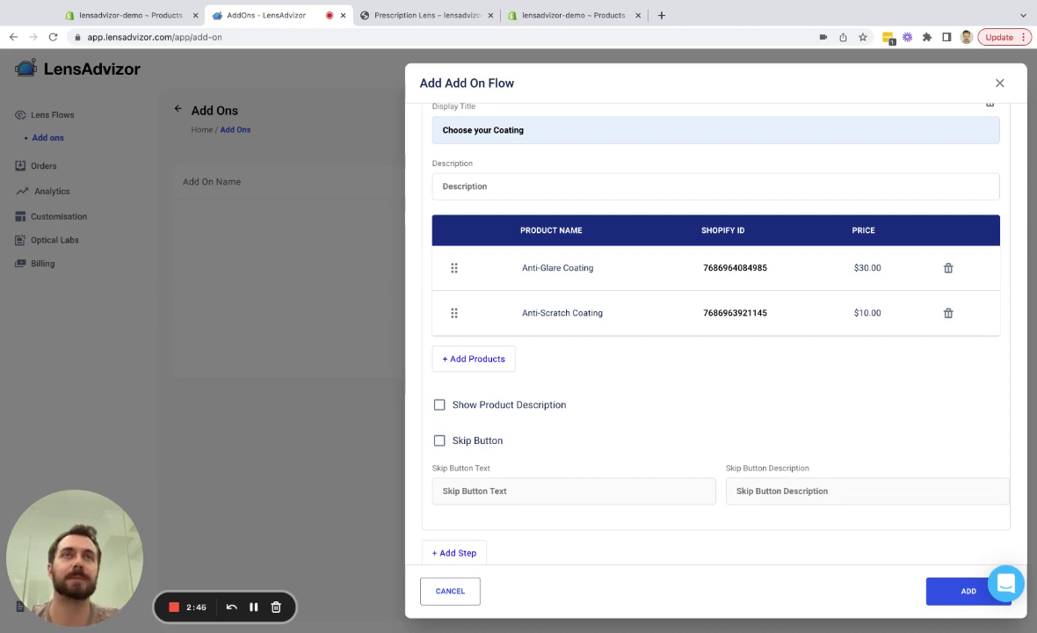
left_click(439, 440)
left_click(514, 490)
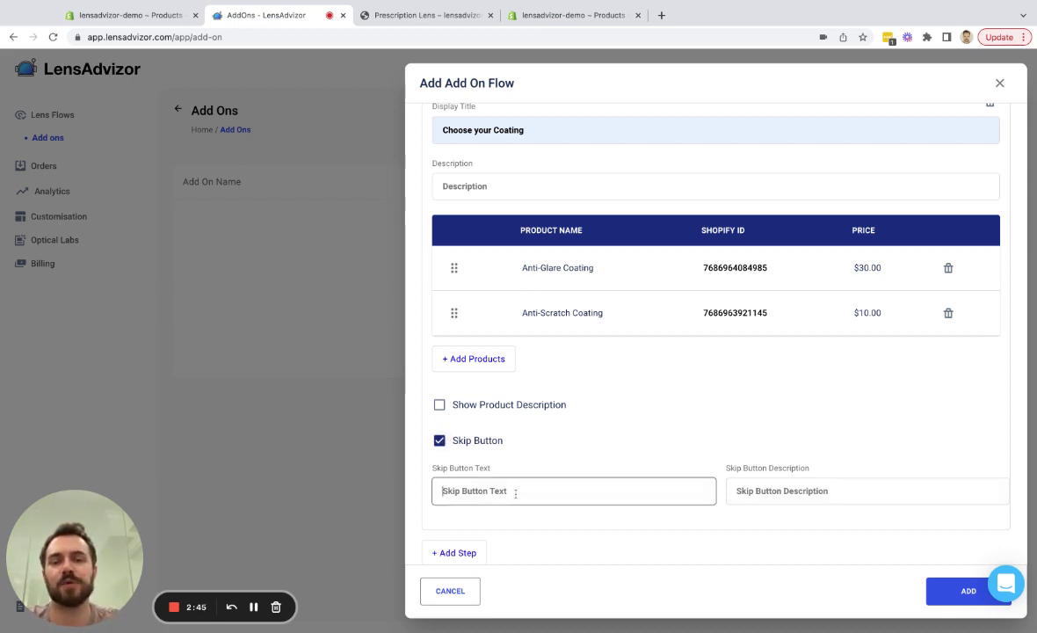
type("No Thanks")
left_click(509, 440)
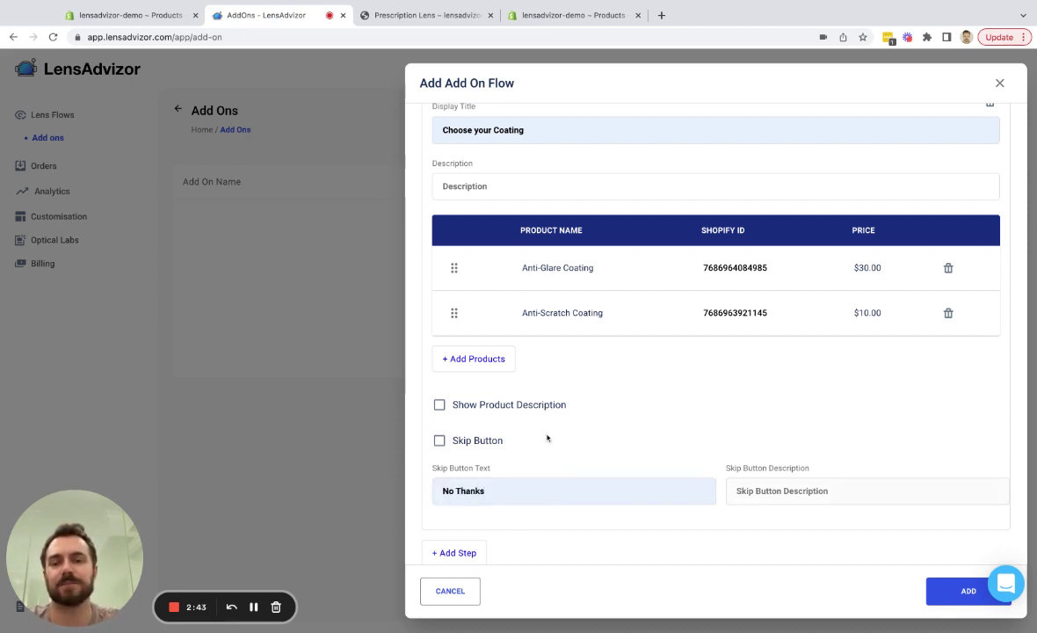
left_click(440, 440)
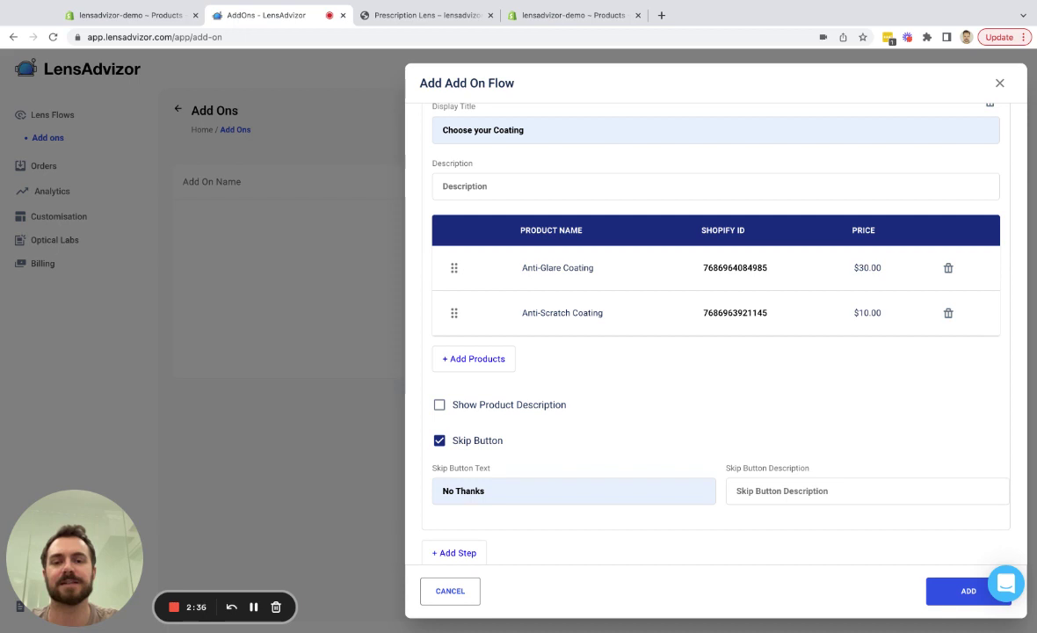
Create the Coating add-on, reopen and re-save it, then show the Lens Flows list
left_click(942, 589)
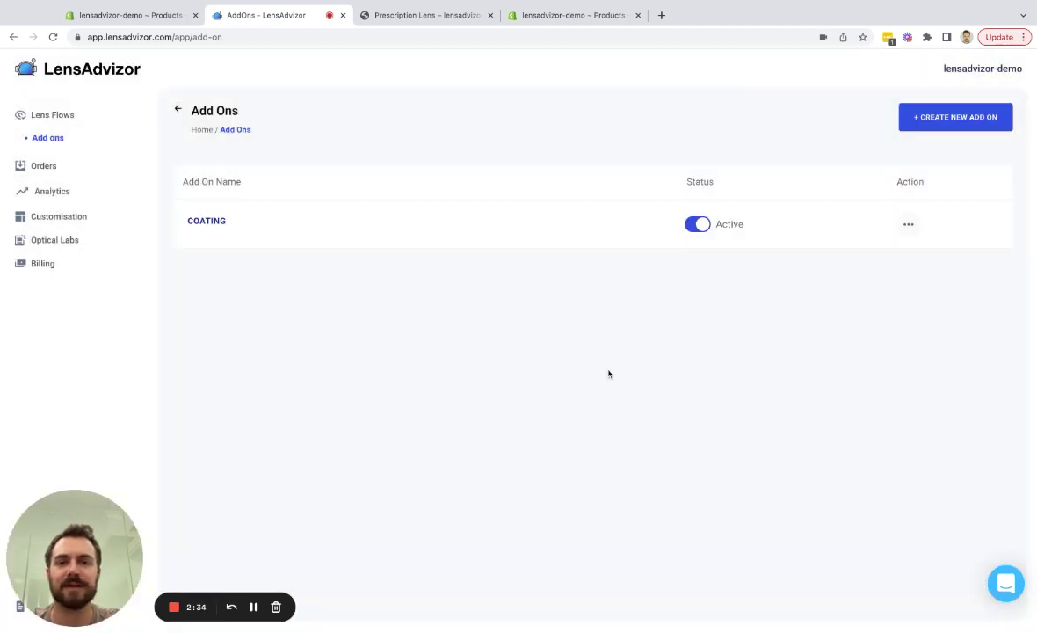
left_click(213, 221)
scroll(576, 376, "down", 1)
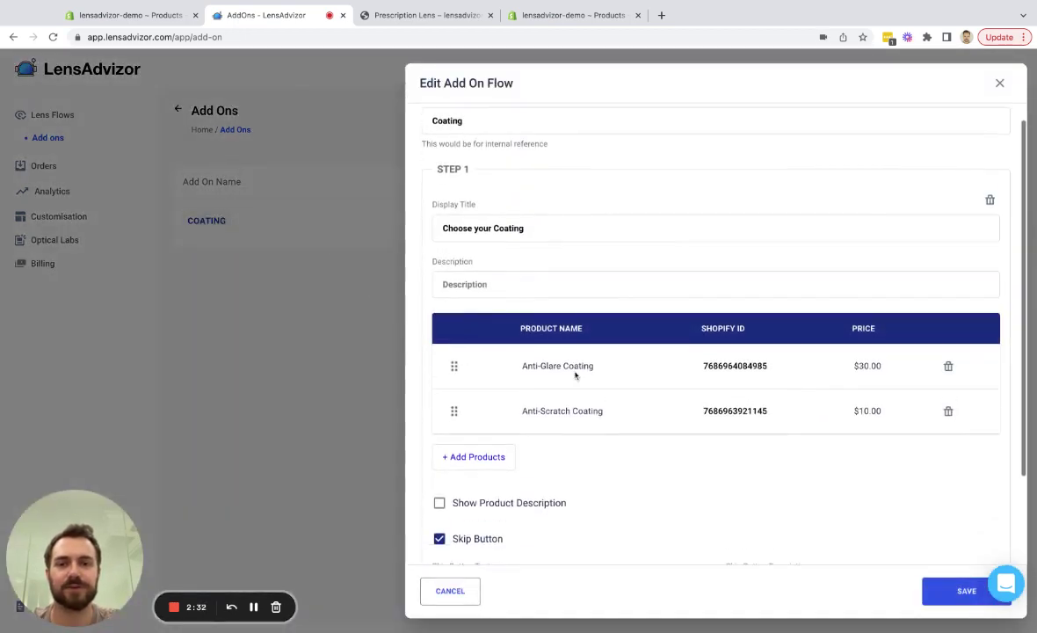
left_click_drag(466, 217, 527, 226)
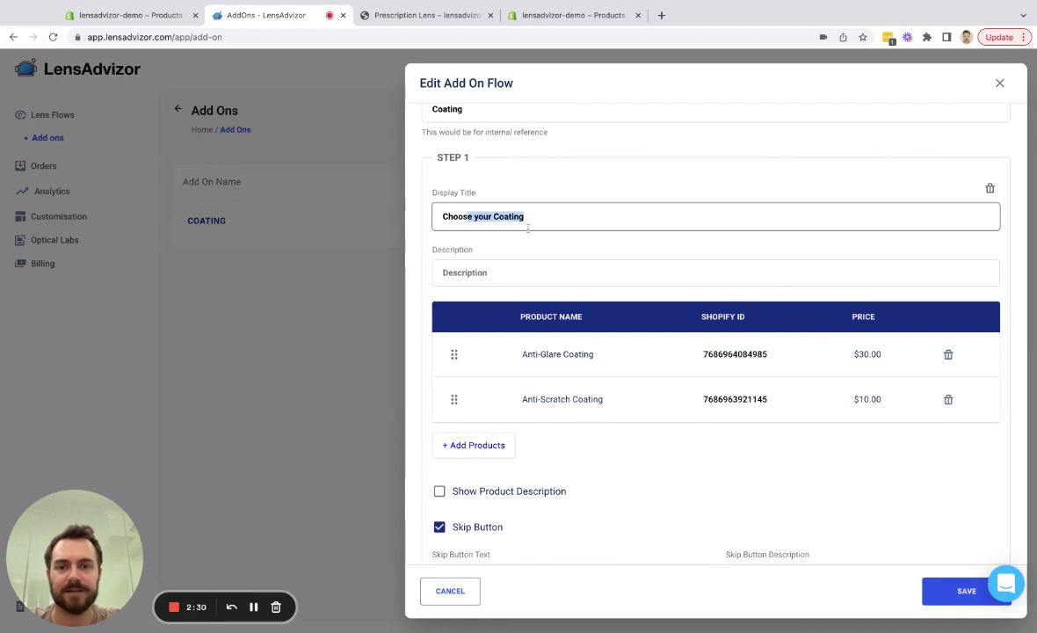
left_click(937, 589)
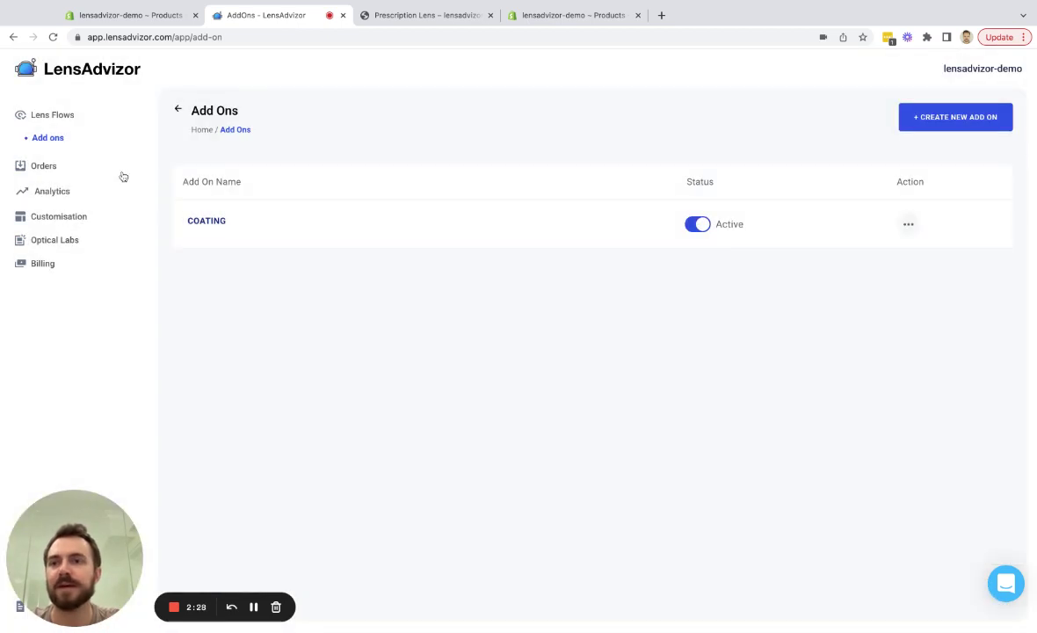
left_click(48, 114)
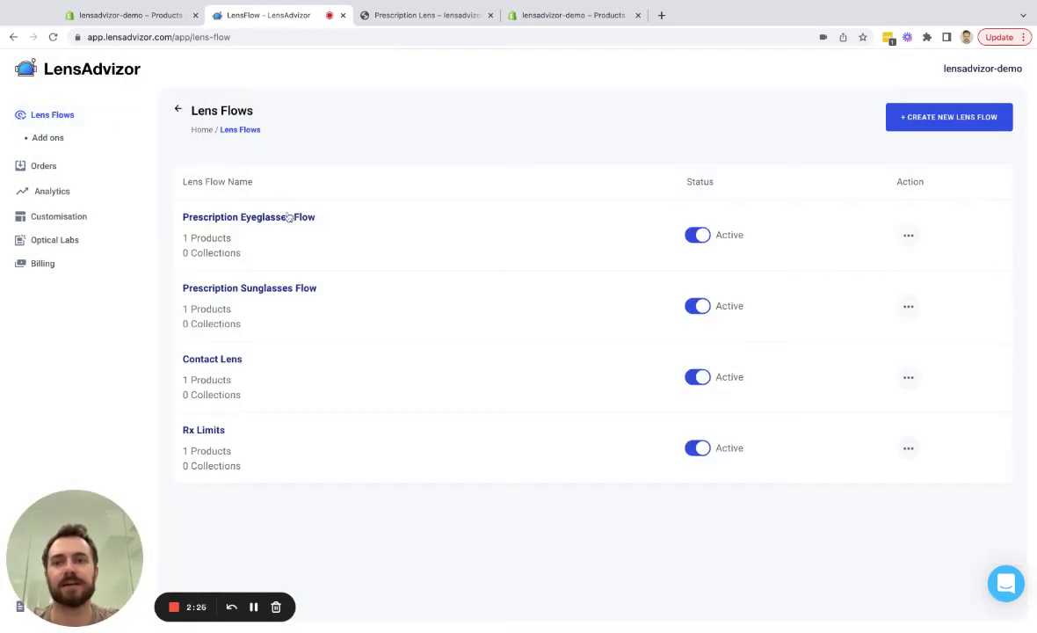
Assign the Coating add-on to Gimme Add-Ons Lens under Single Vision > Clear Lenses
left_click(283, 219)
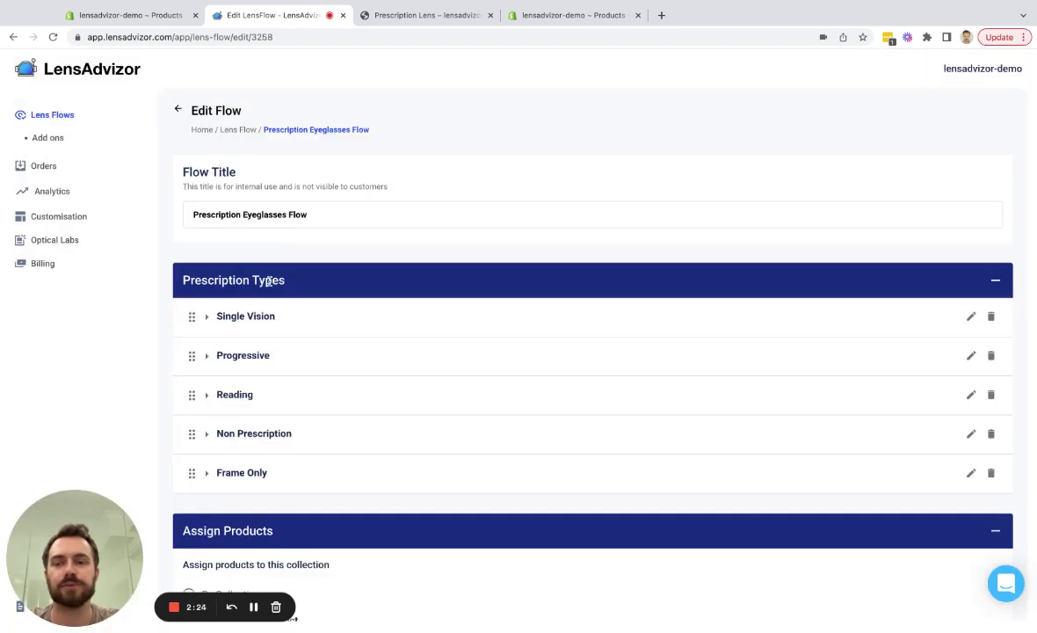
left_click(246, 316)
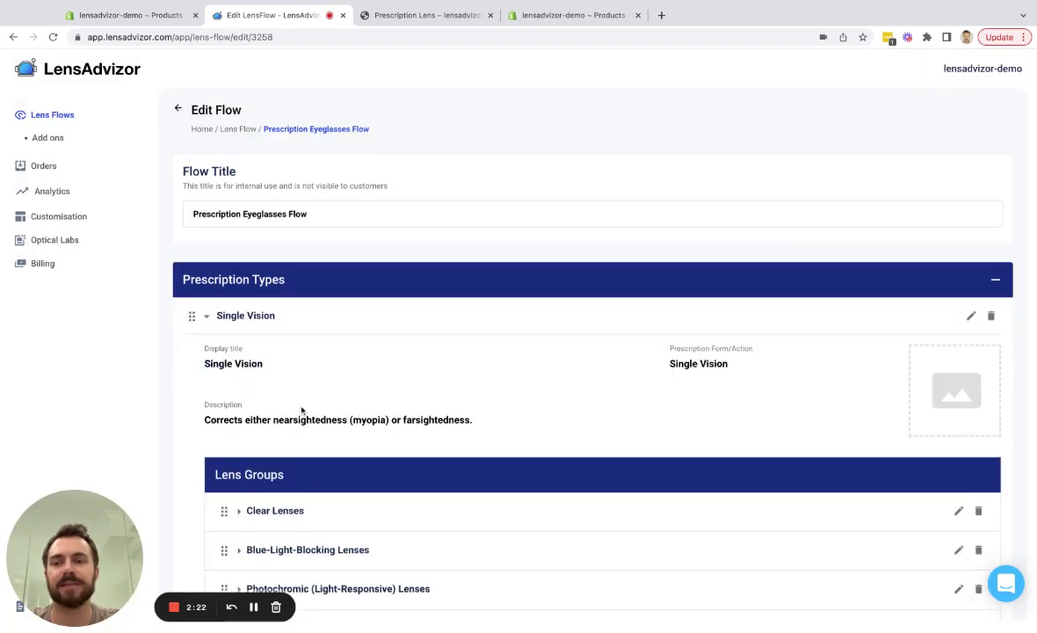
scroll(334, 444, "down", 2)
left_click(270, 384)
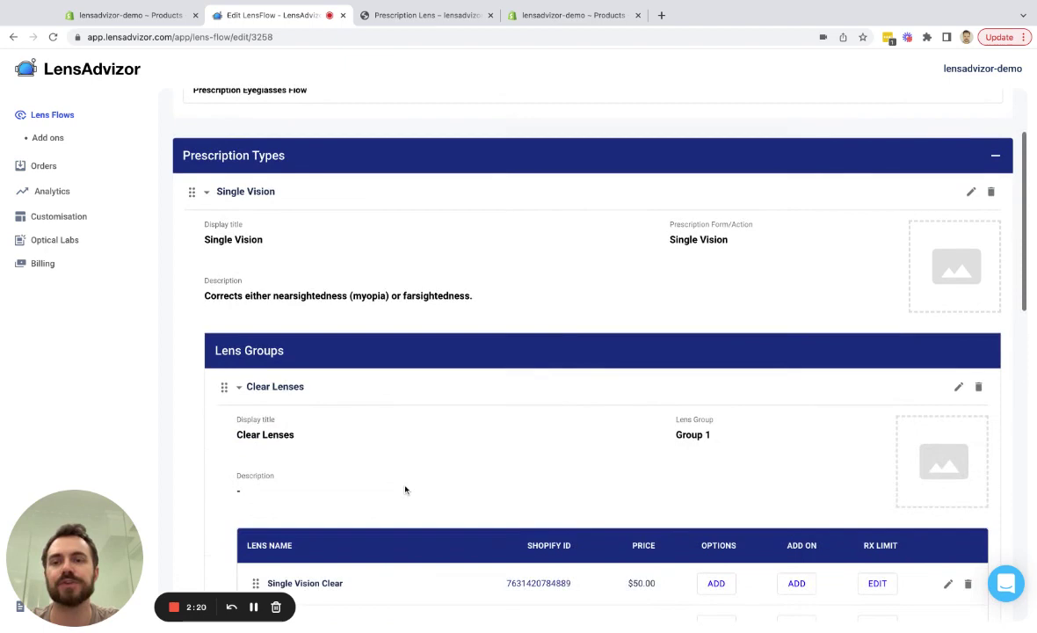
scroll(406, 488, "down", 2)
scroll(405, 490, "down", 1)
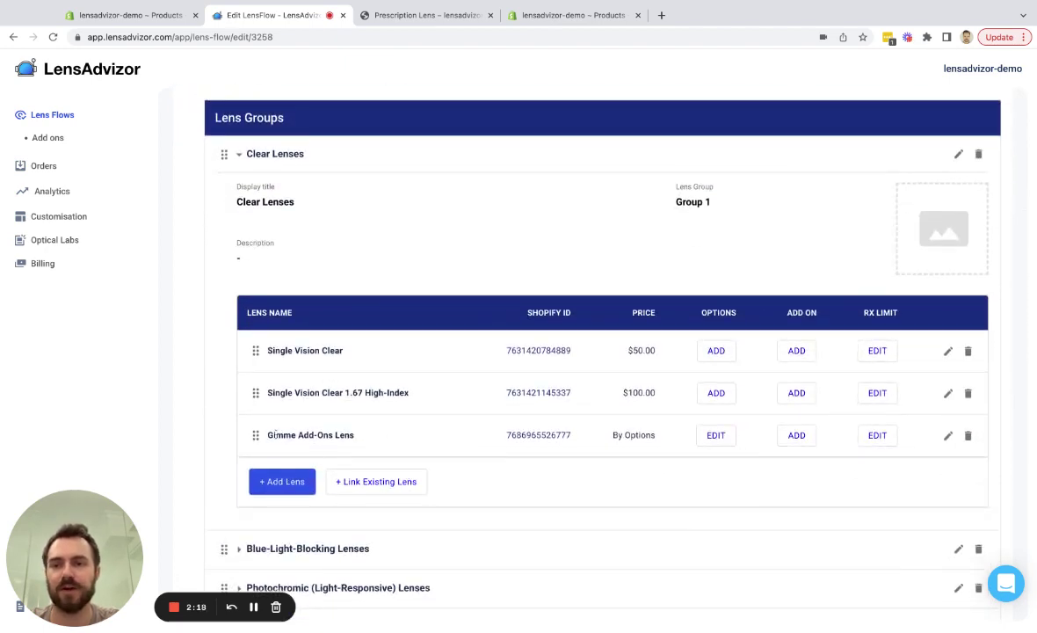
left_click_drag(274, 434, 354, 435)
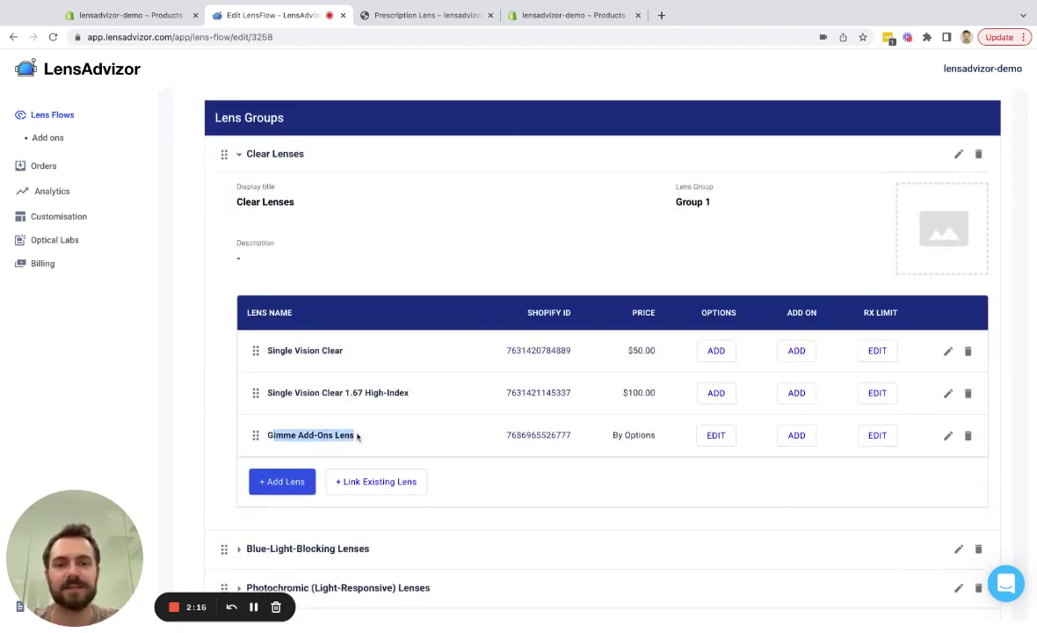
left_click(796, 435)
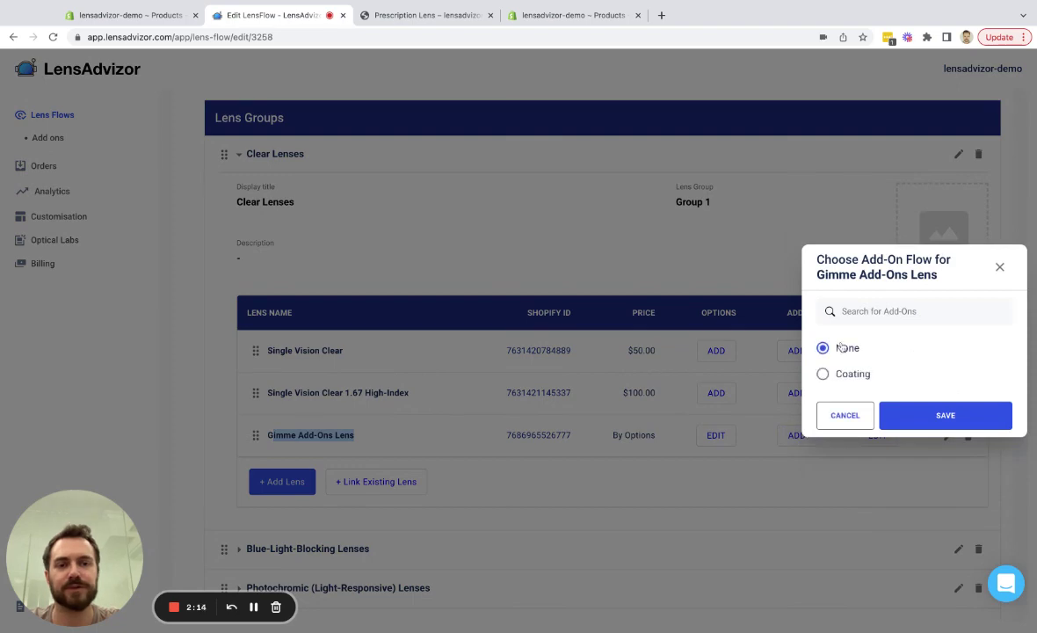
left_click(848, 374)
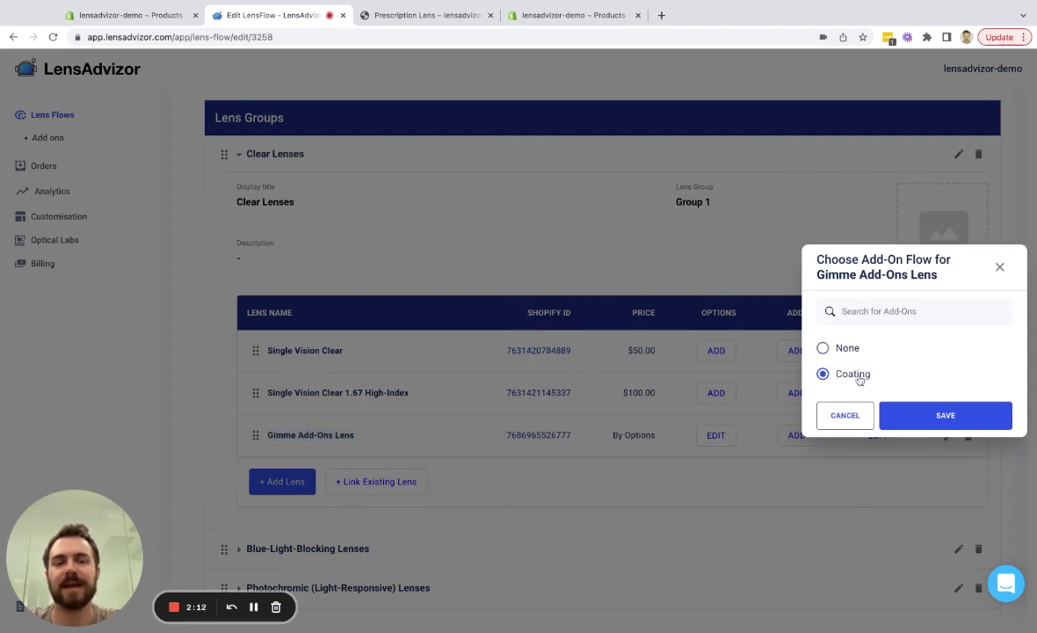
left_click(911, 411)
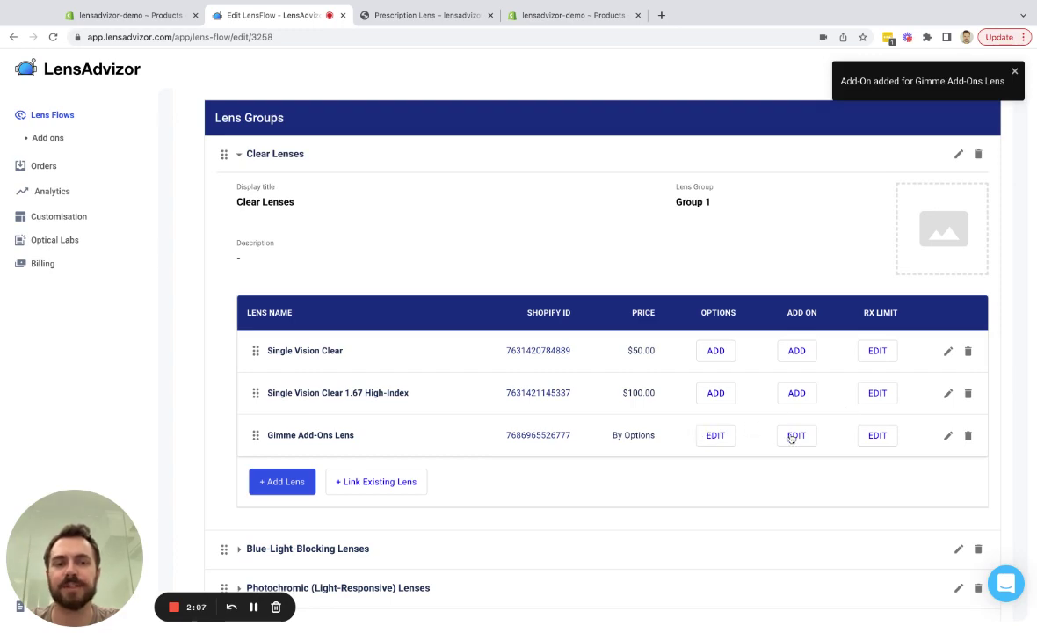
Reload the storefront Prescription Lens product page
left_click(389, 15)
left_click(413, 36)
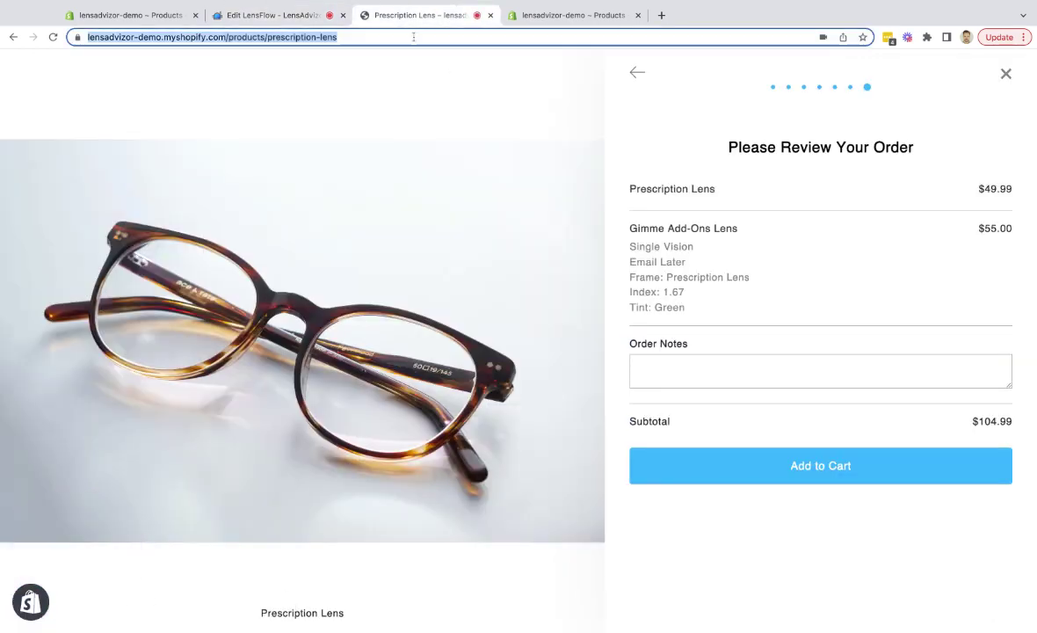
key("Return")
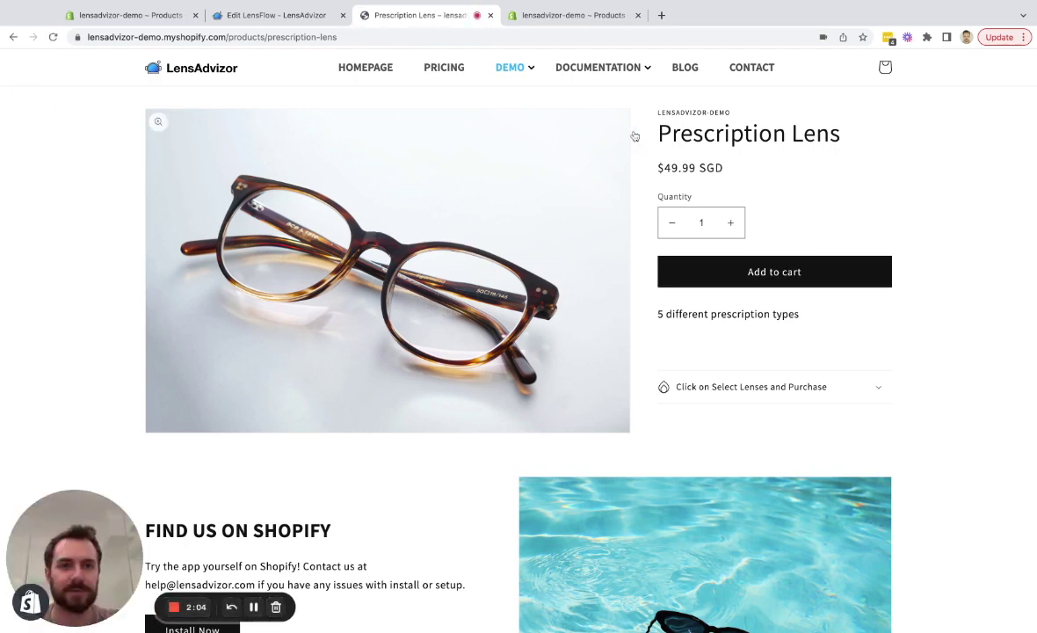
Choose Single Vision, Email Later, Gimme Add-Ons Lens, 1.67 index and Green tint, and continue
left_click(781, 269)
left_click(786, 211)
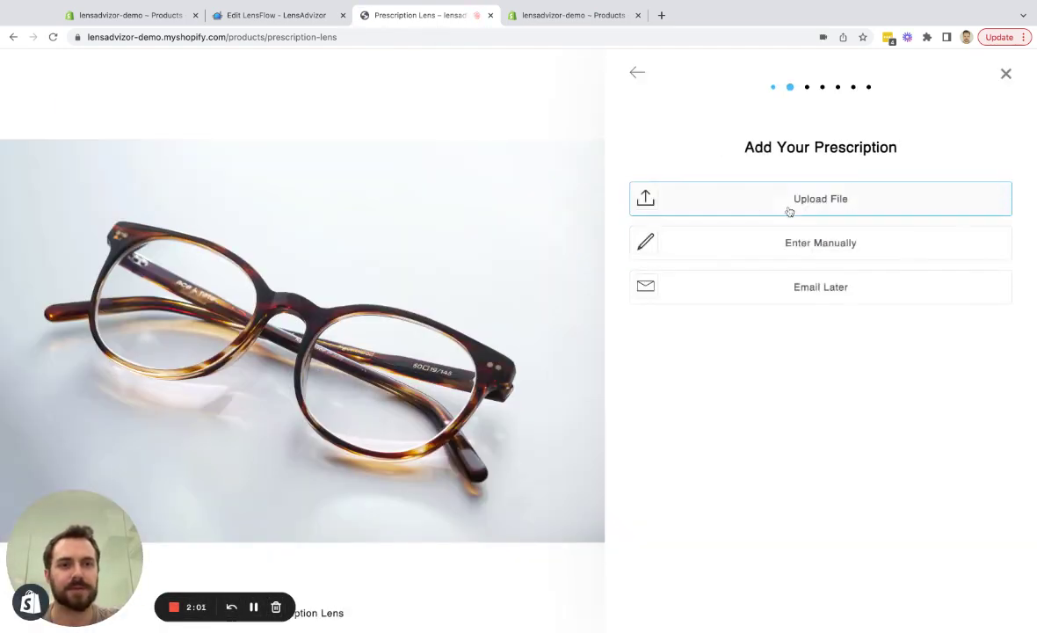
left_click(818, 297)
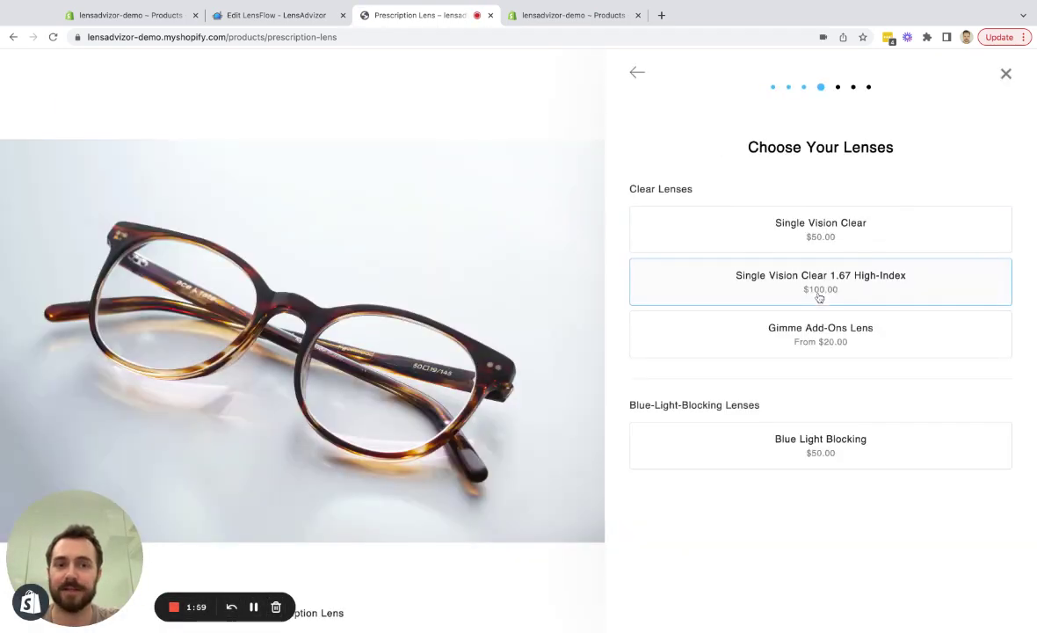
left_click(809, 340)
left_click(810, 281)
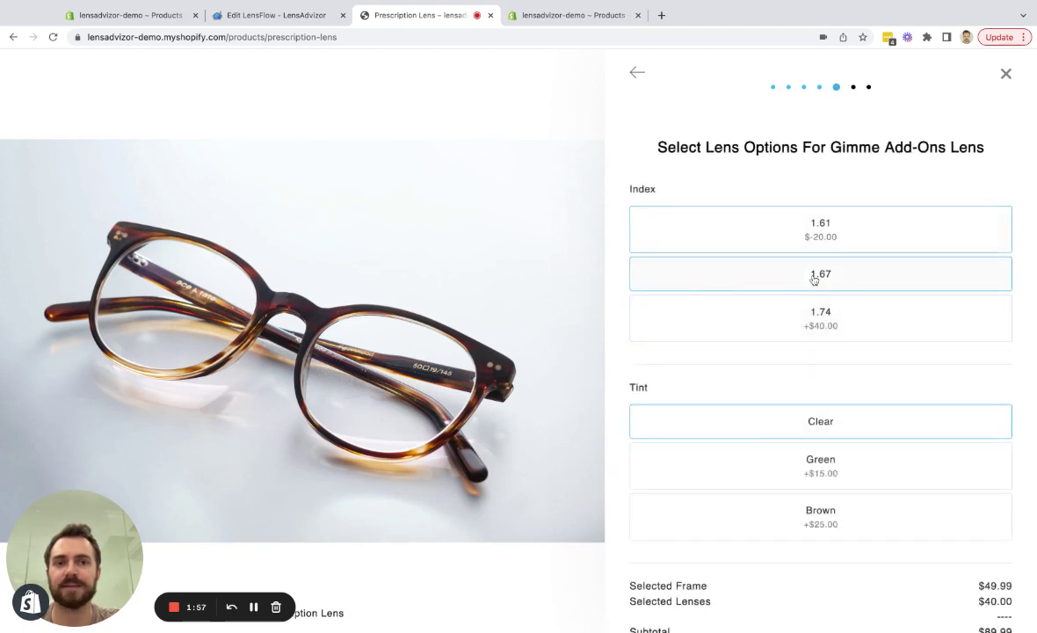
left_click(812, 450)
scroll(808, 518, "down", 2)
left_click(804, 586)
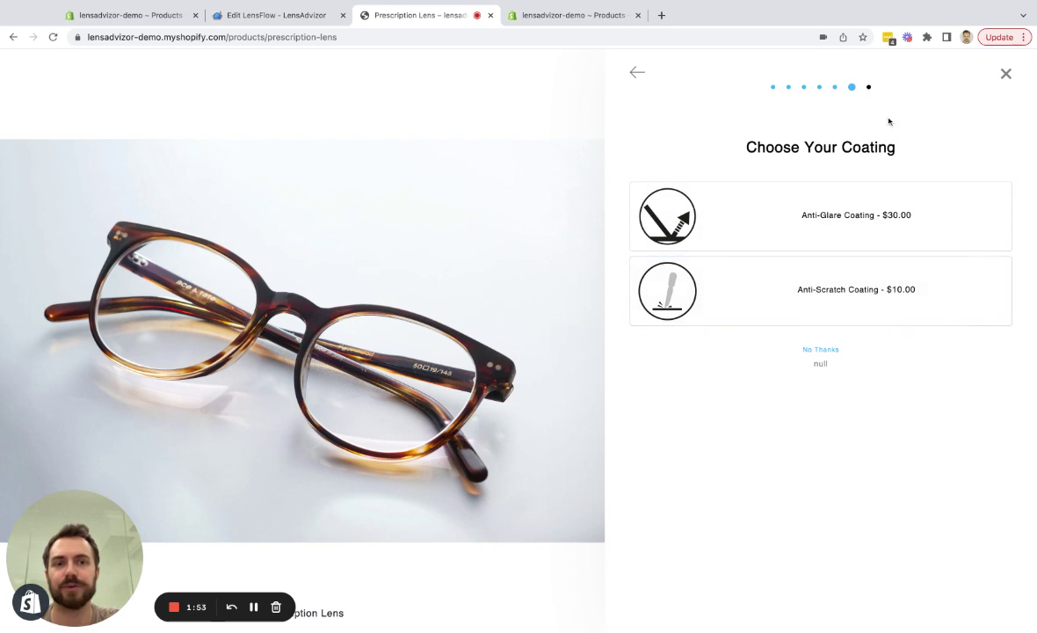
Add Anti-Glare Coating and review the order summary lines
left_click(868, 220)
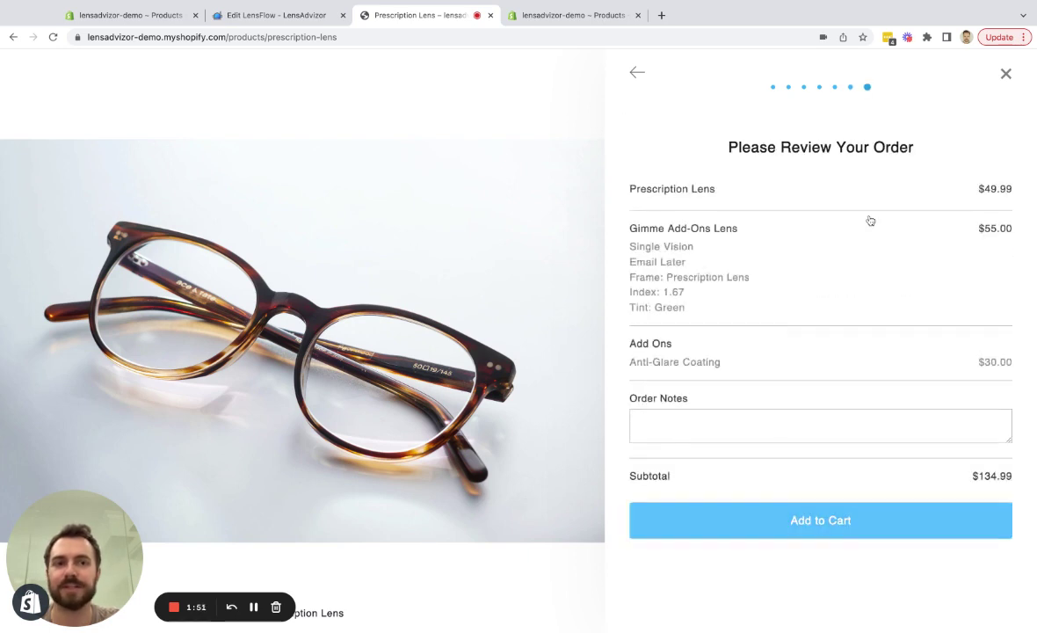
double_click(639, 193)
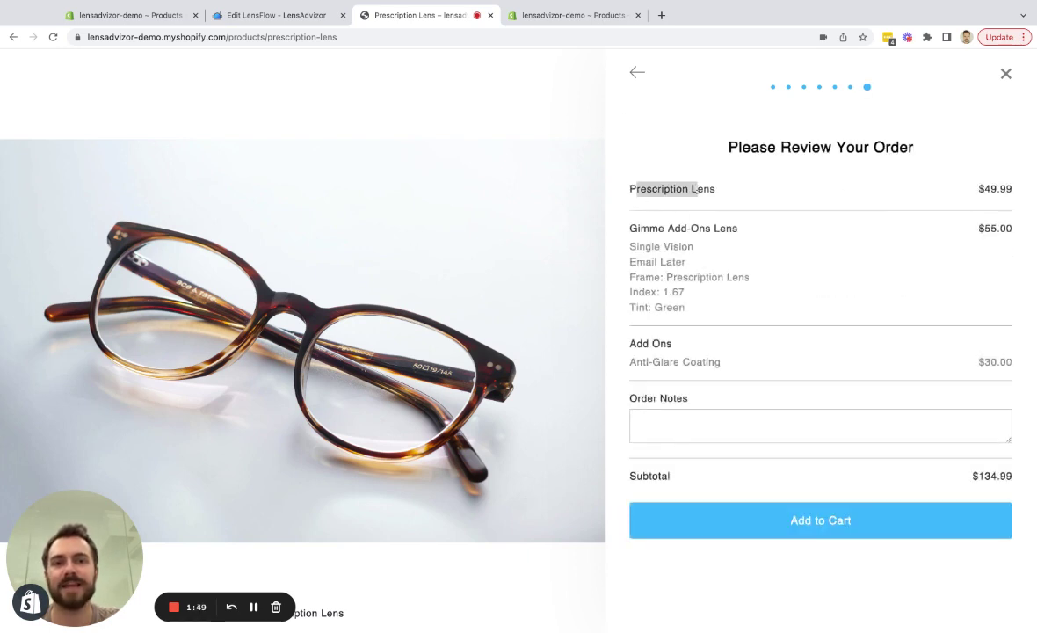
left_click(748, 257)
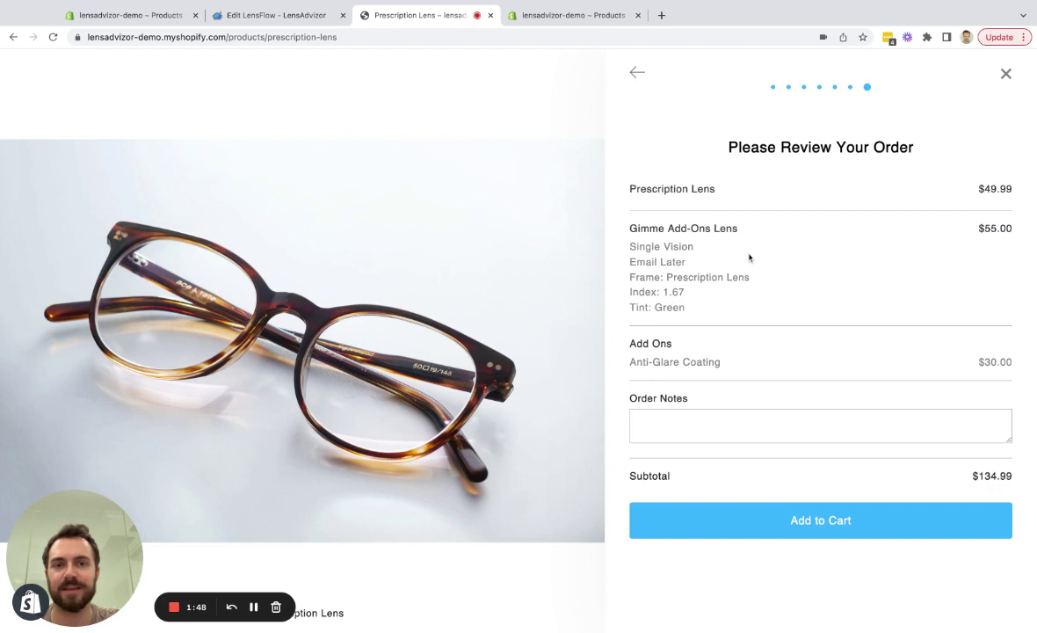
triple_click(631, 189)
triple_click(630, 227)
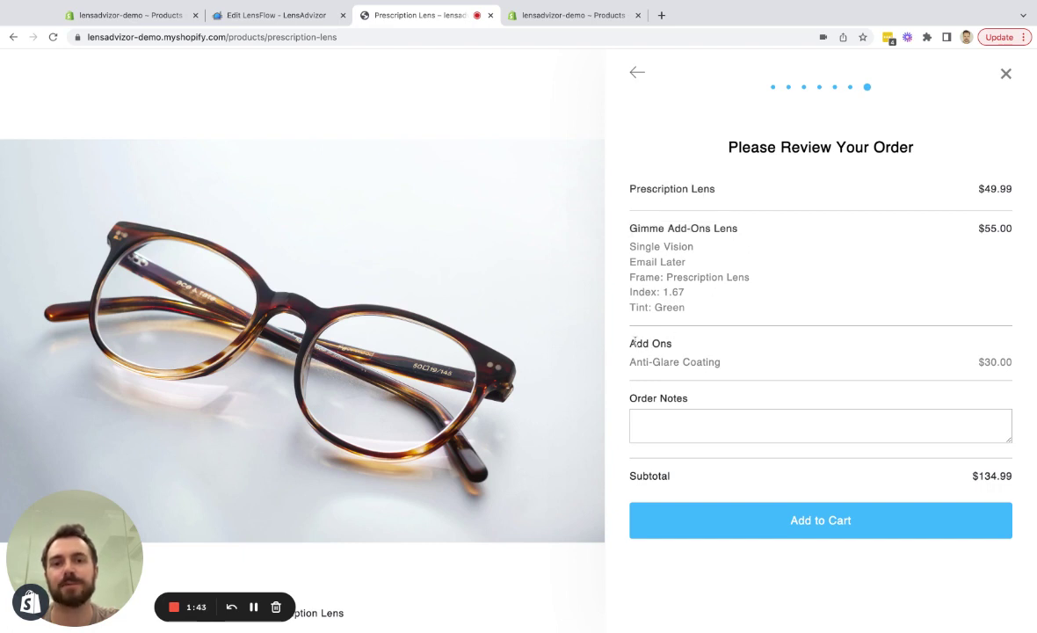
left_click_drag(635, 343, 672, 343)
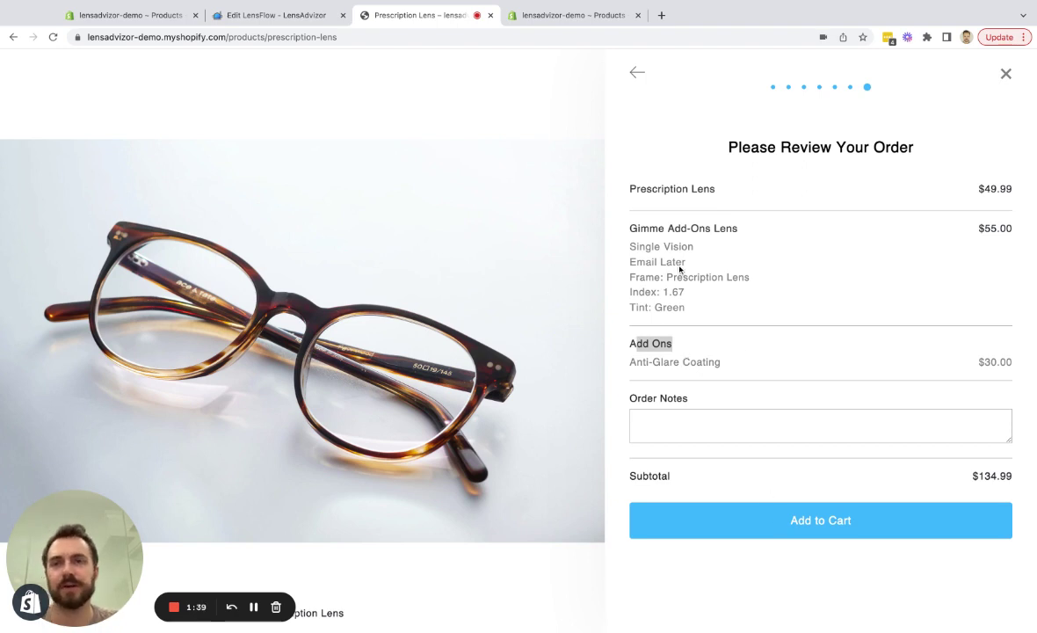
Rename the Coating add-on to 'Coating + Case'
left_click(279, 18)
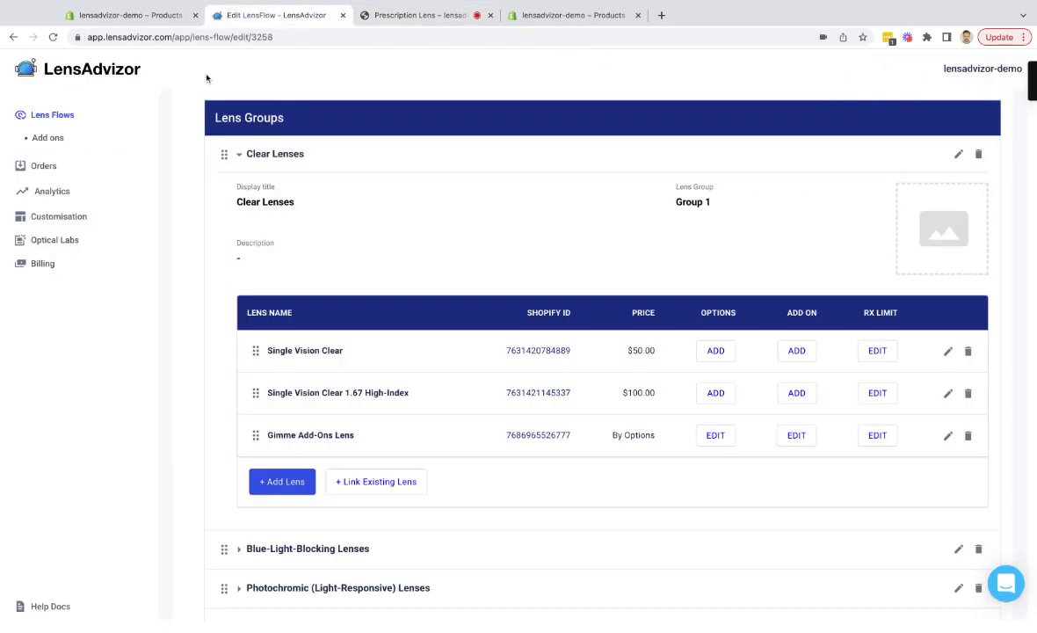
left_click(51, 138)
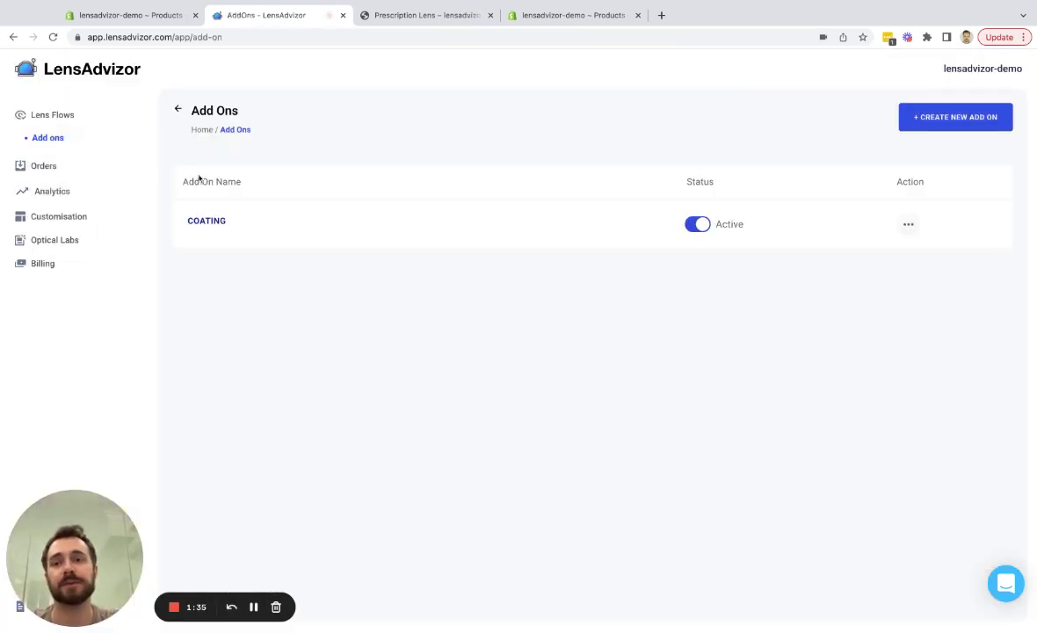
left_click(199, 225)
left_click(499, 146)
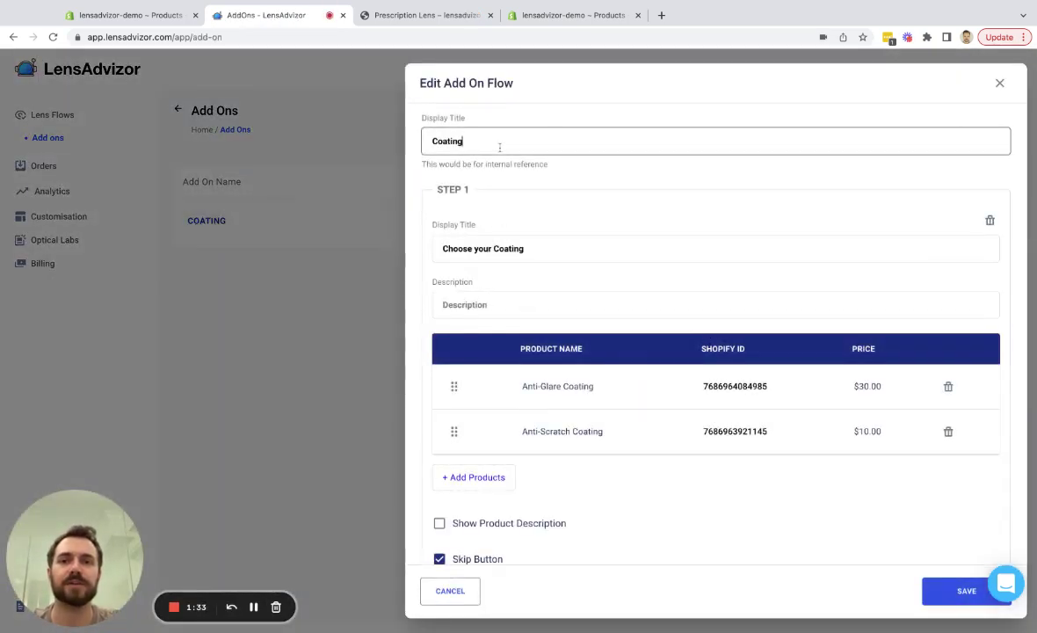
type("+ Case")
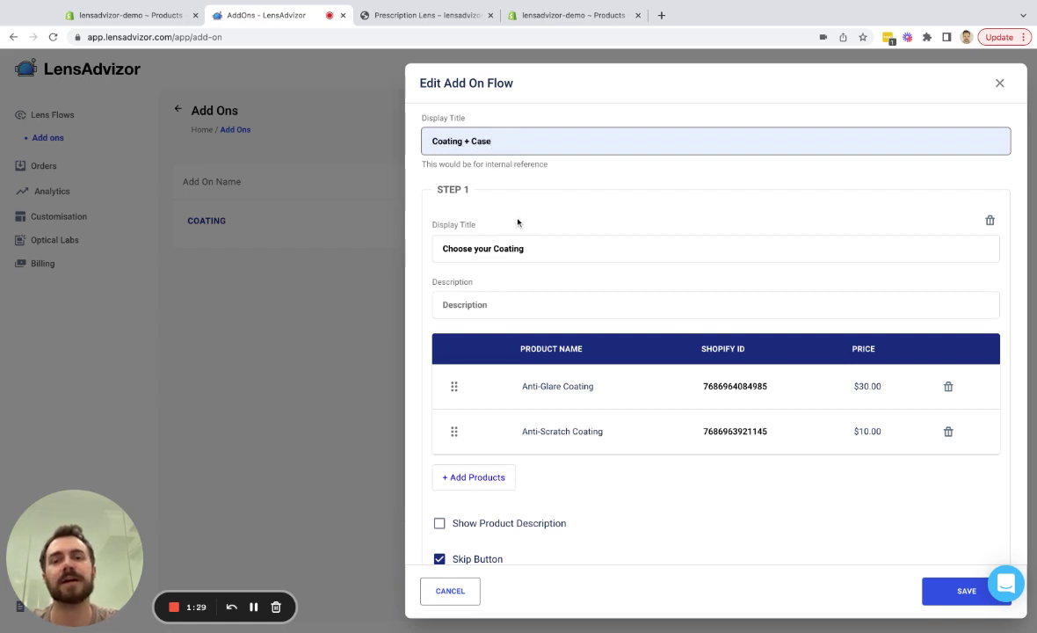
Add a second step titled 'Choose a Case'
scroll(518, 222, "down", 3)
left_click(469, 549)
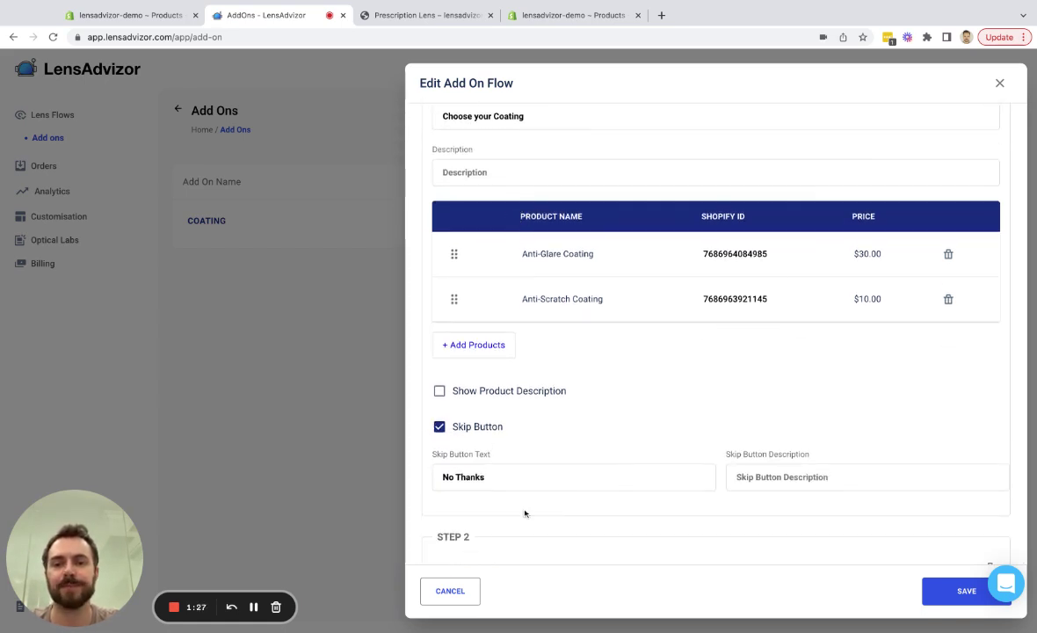
scroll(525, 510, "down", 3)
left_click(509, 386)
type("Choose a Case")
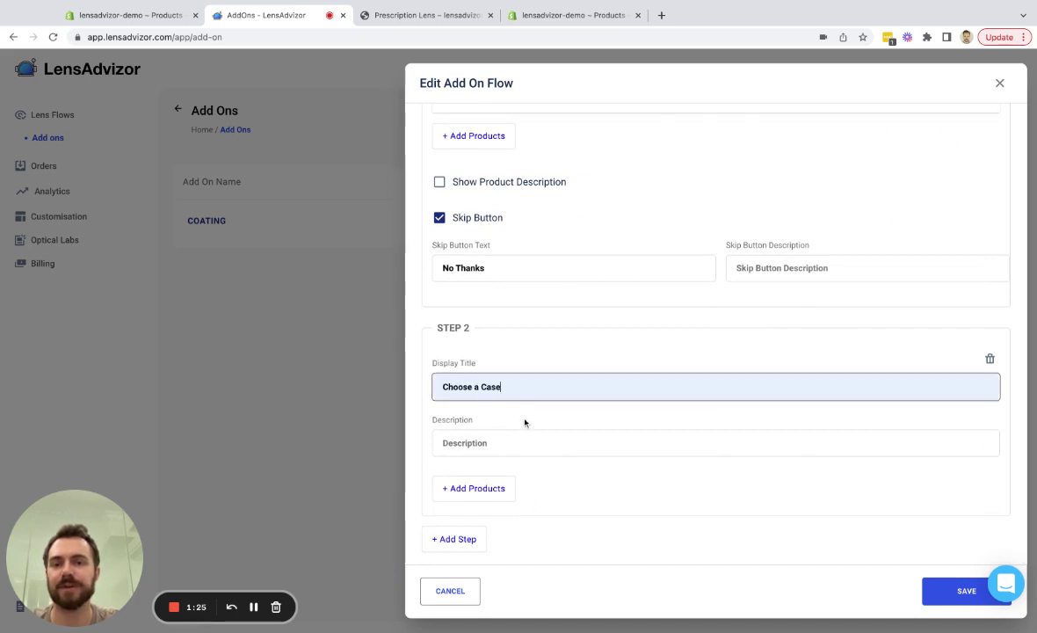
triple_click(526, 385)
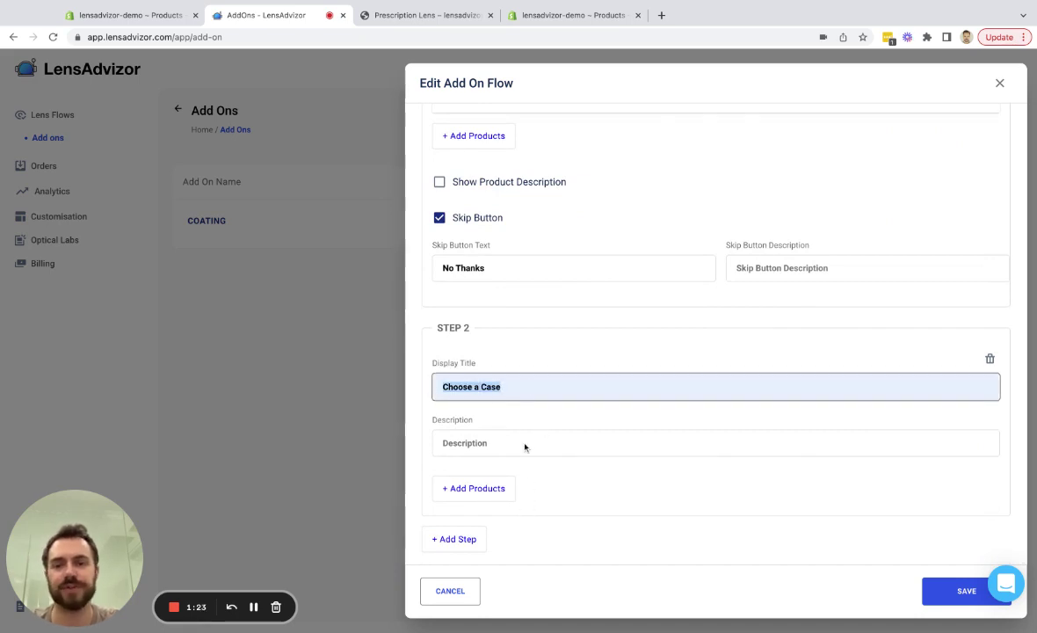
Search 'case' and add Soft Case and Hard Case to Step 2
left_click(476, 488)
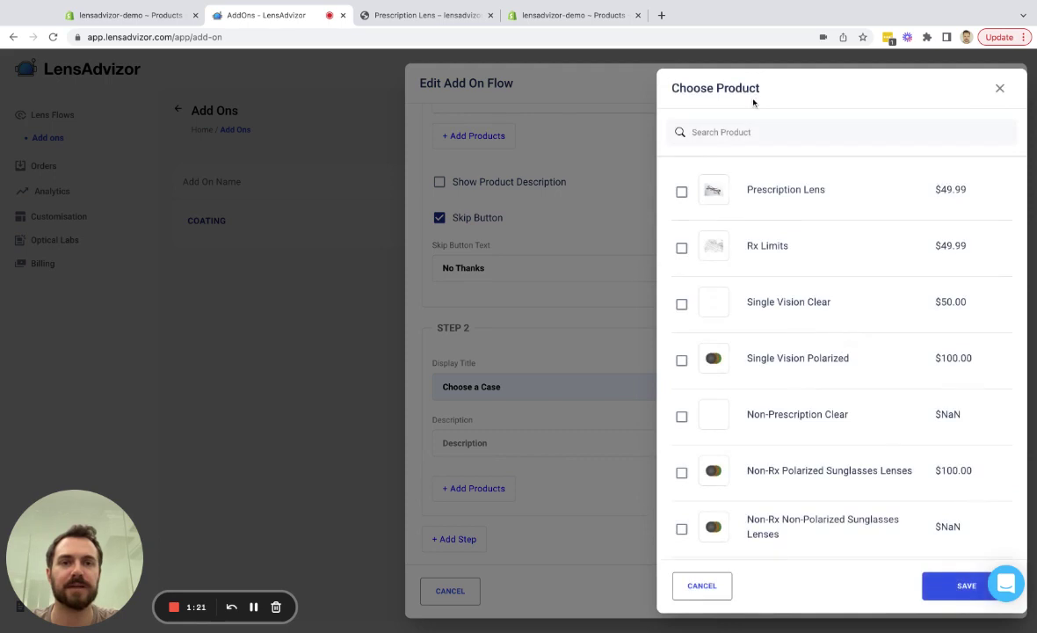
left_click(745, 130)
type("case")
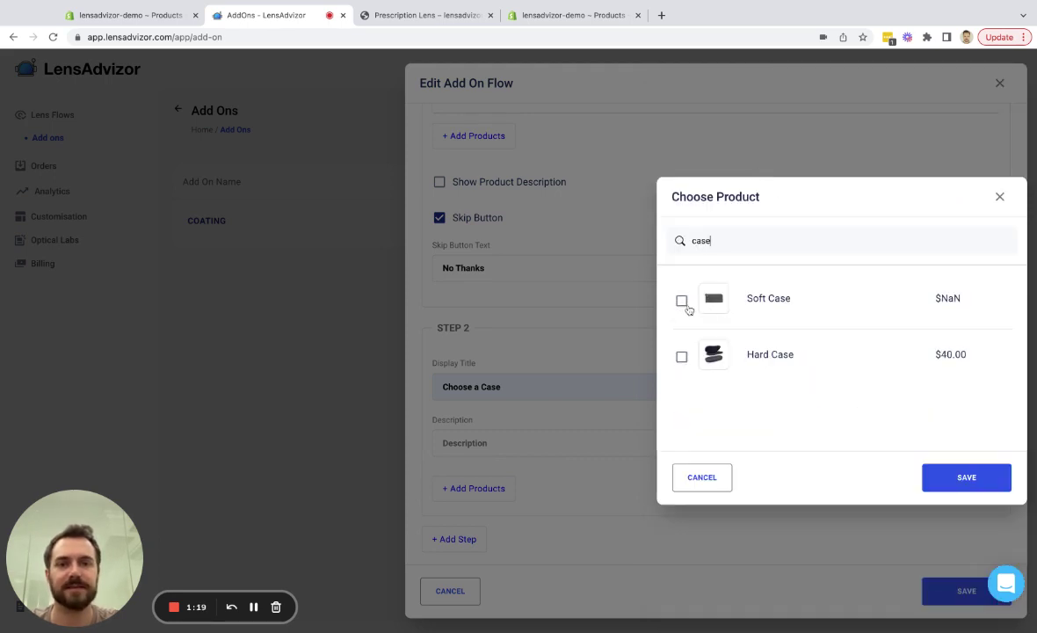
left_click(681, 300)
left_click(682, 356)
left_click(936, 478)
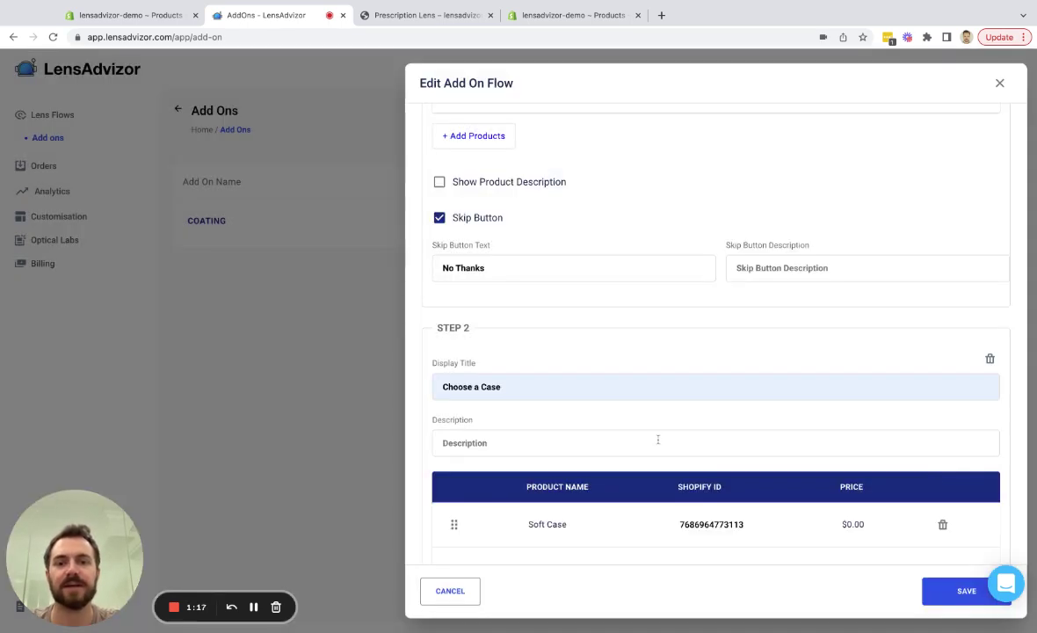
scroll(657, 440, "down", 3)
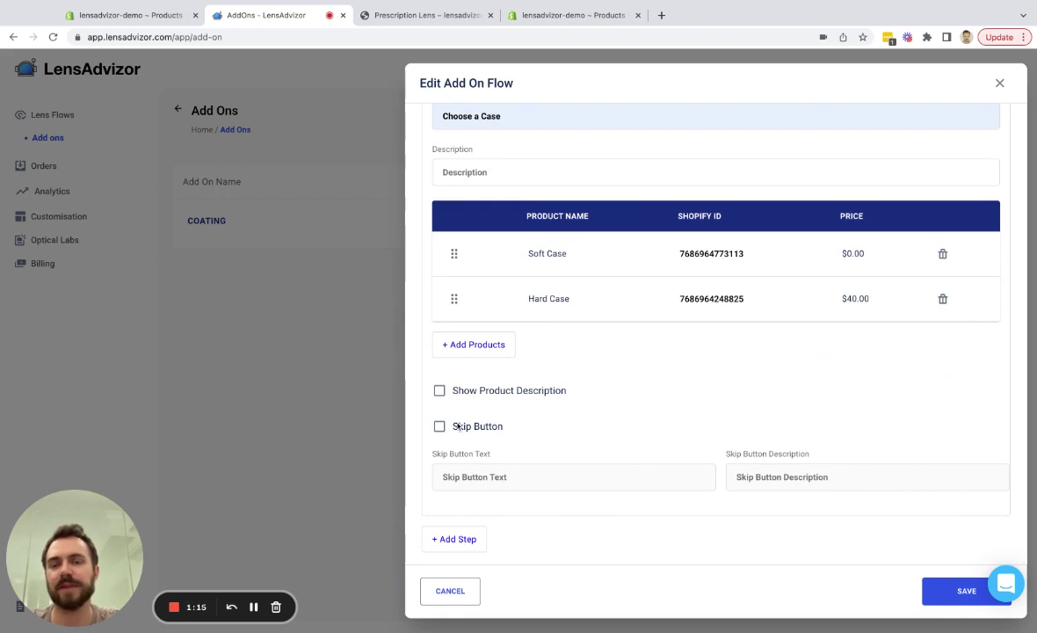
Save Coating + Case, reopen it and check Step 2 lists Soft Case and Hard Case
left_click(958, 588)
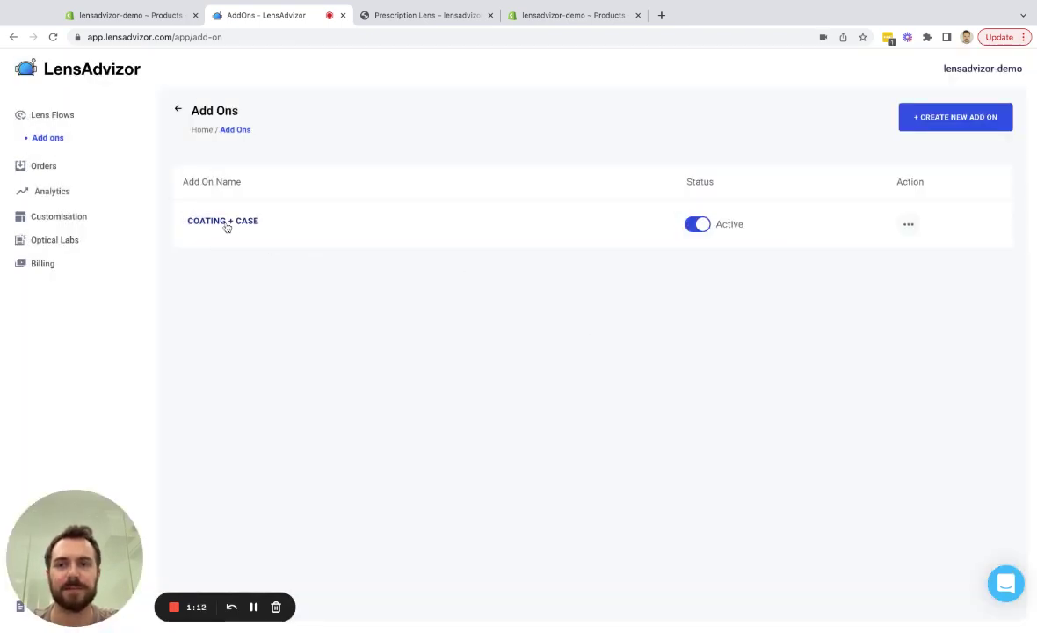
left_click(225, 223)
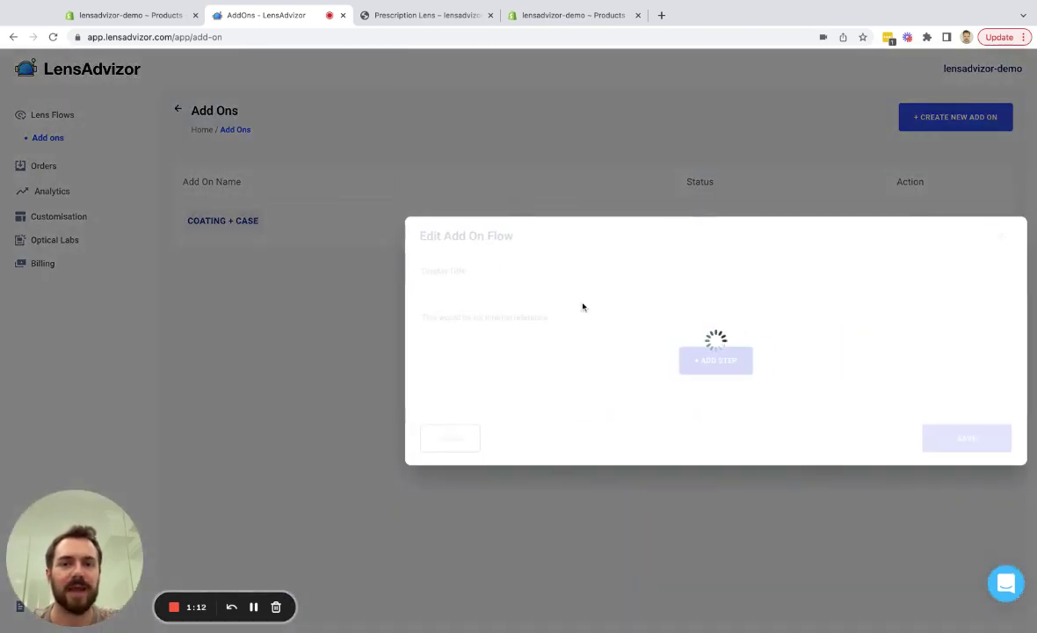
scroll(671, 363, "down", 1)
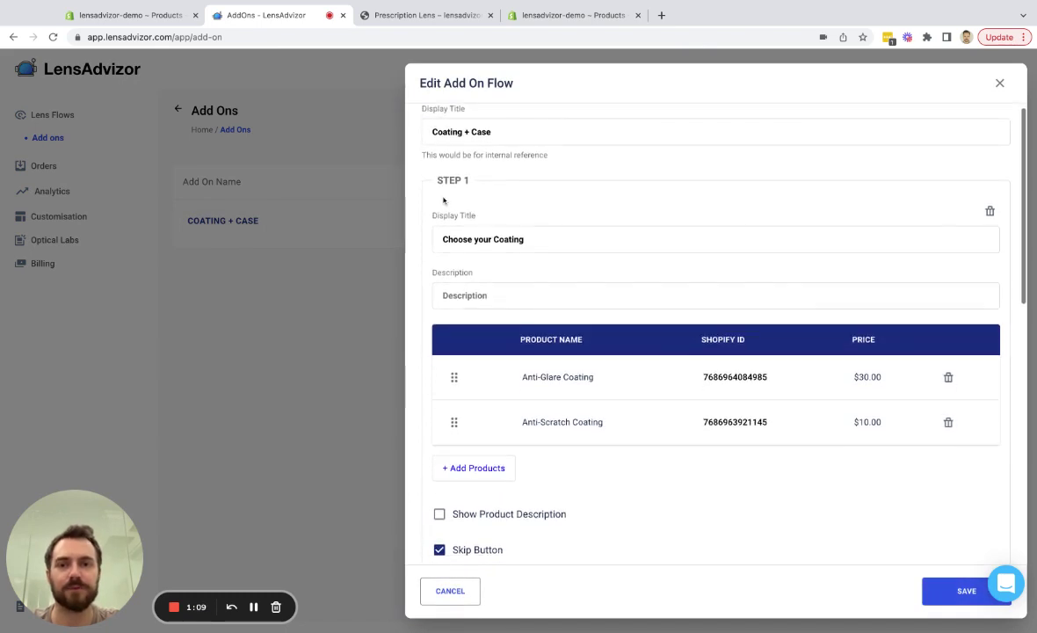
scroll(494, 267, "down", 10)
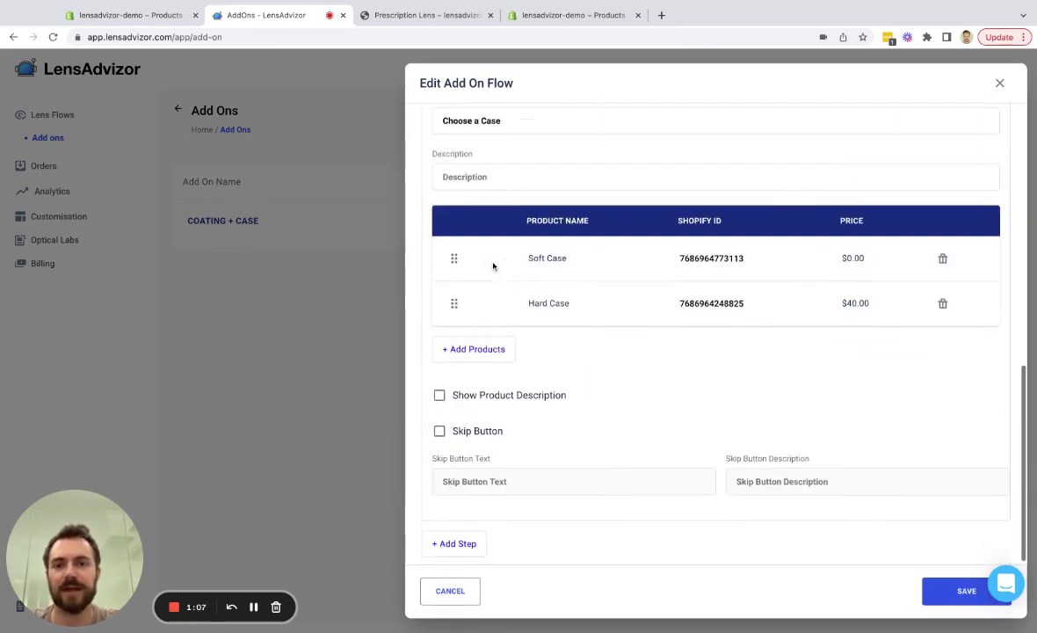